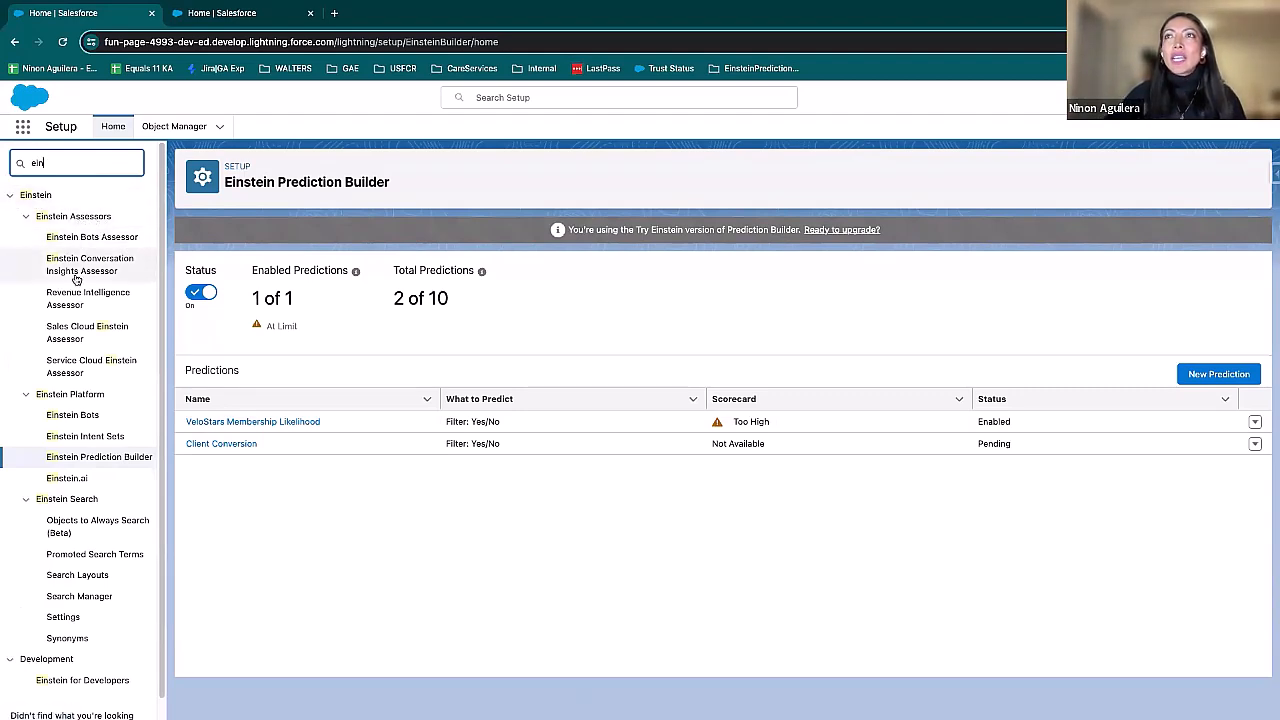
# Step: Open the scorecard of the VeloStars Membership Likelihood prediction and review its estimated prediction quality
pyautogui.scroll(-1, 88, 358)
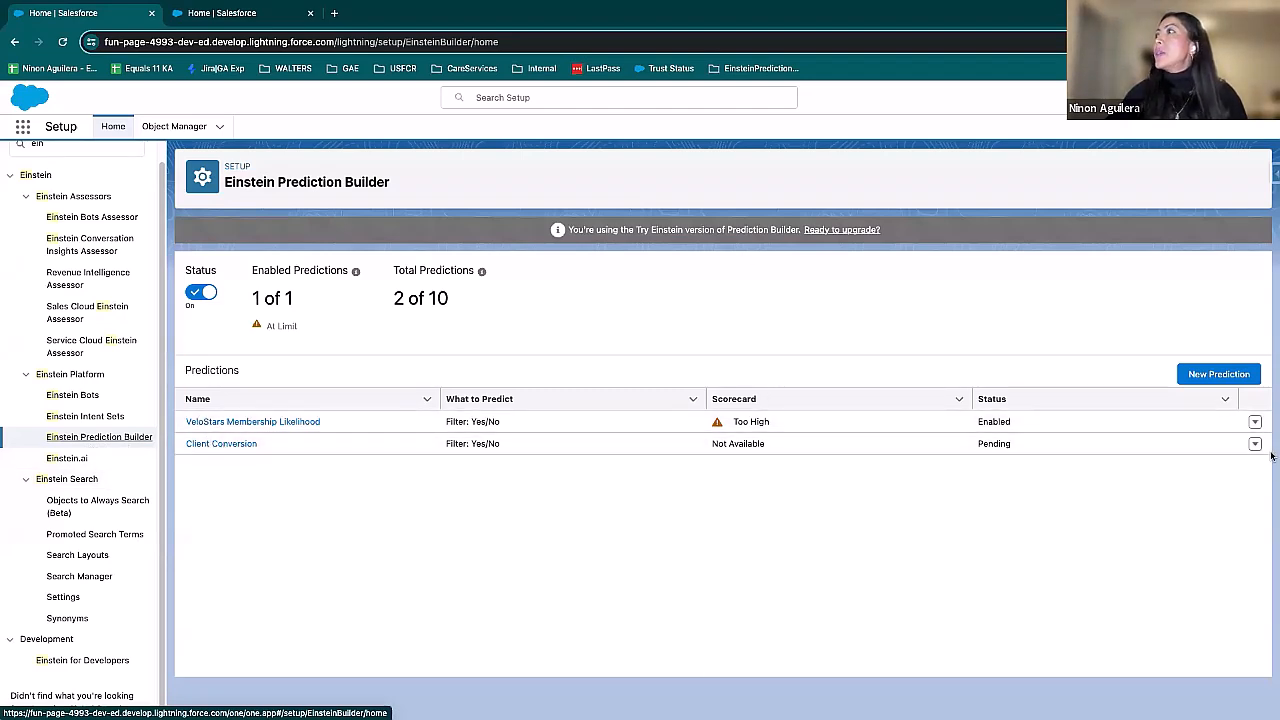
pyautogui.click(1255, 421)
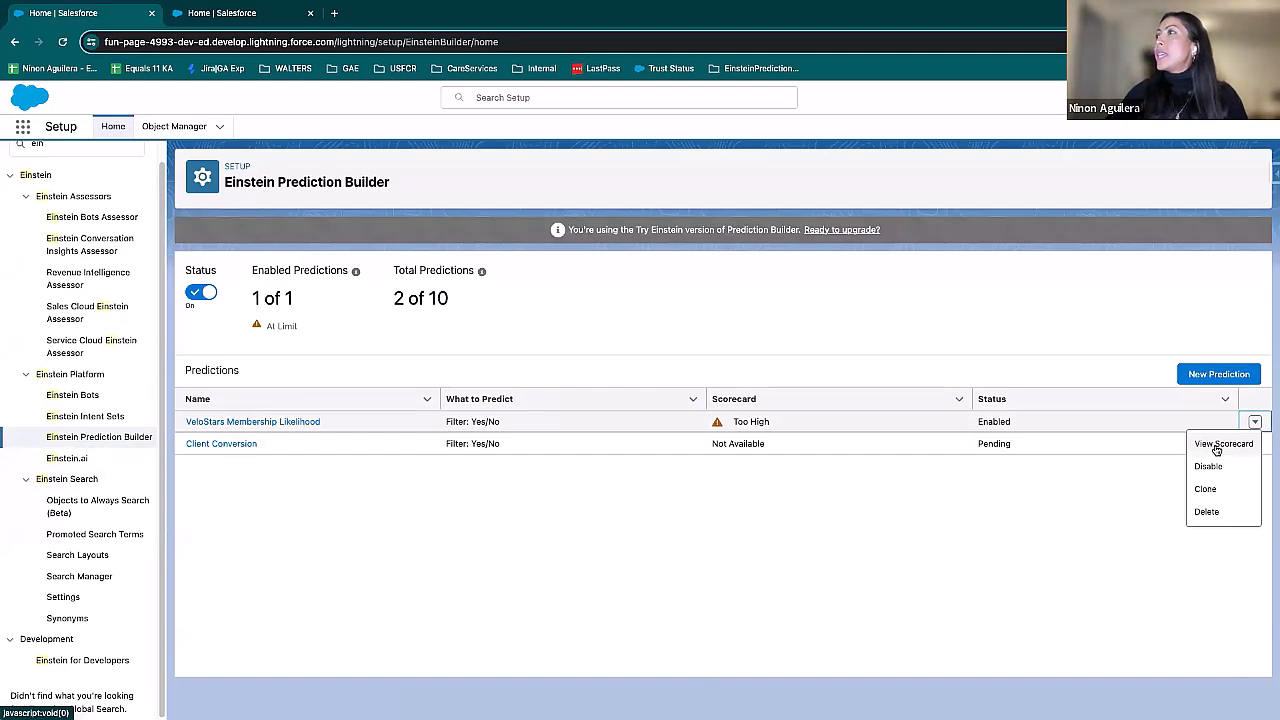
pyautogui.click(1216, 446)
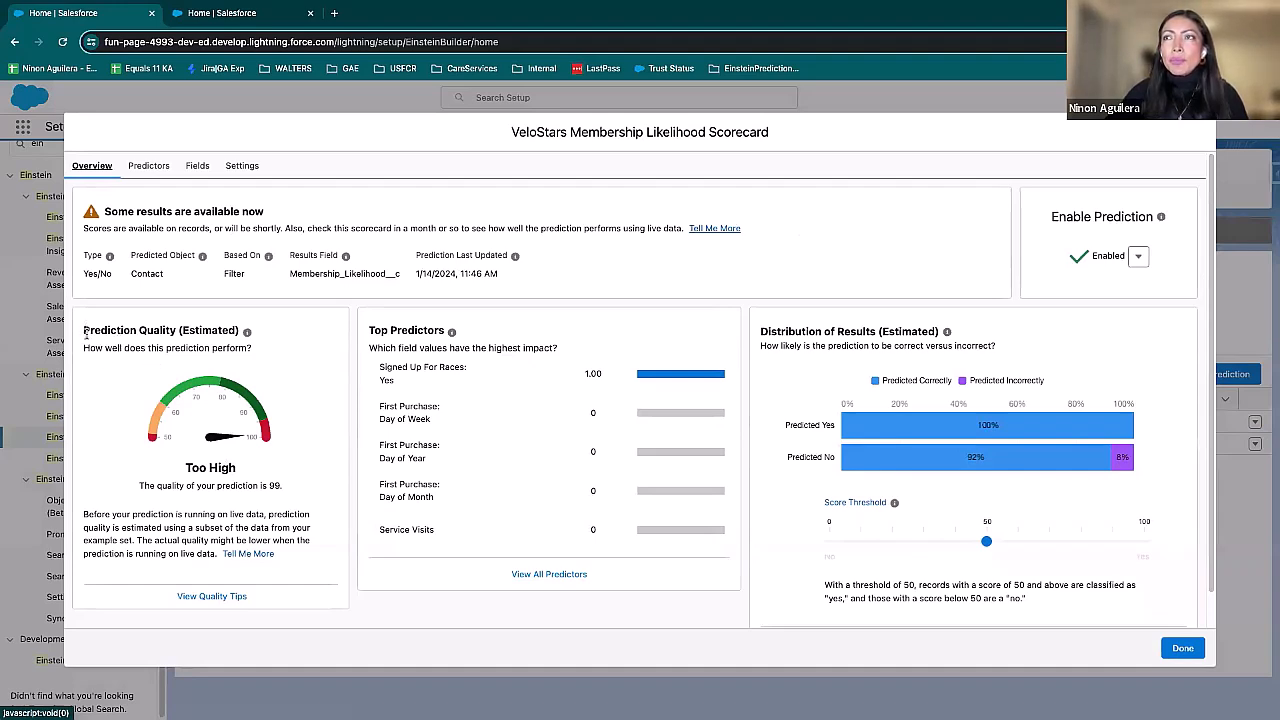
pyautogui.moveTo(143, 483); pyautogui.dragTo(286, 489)
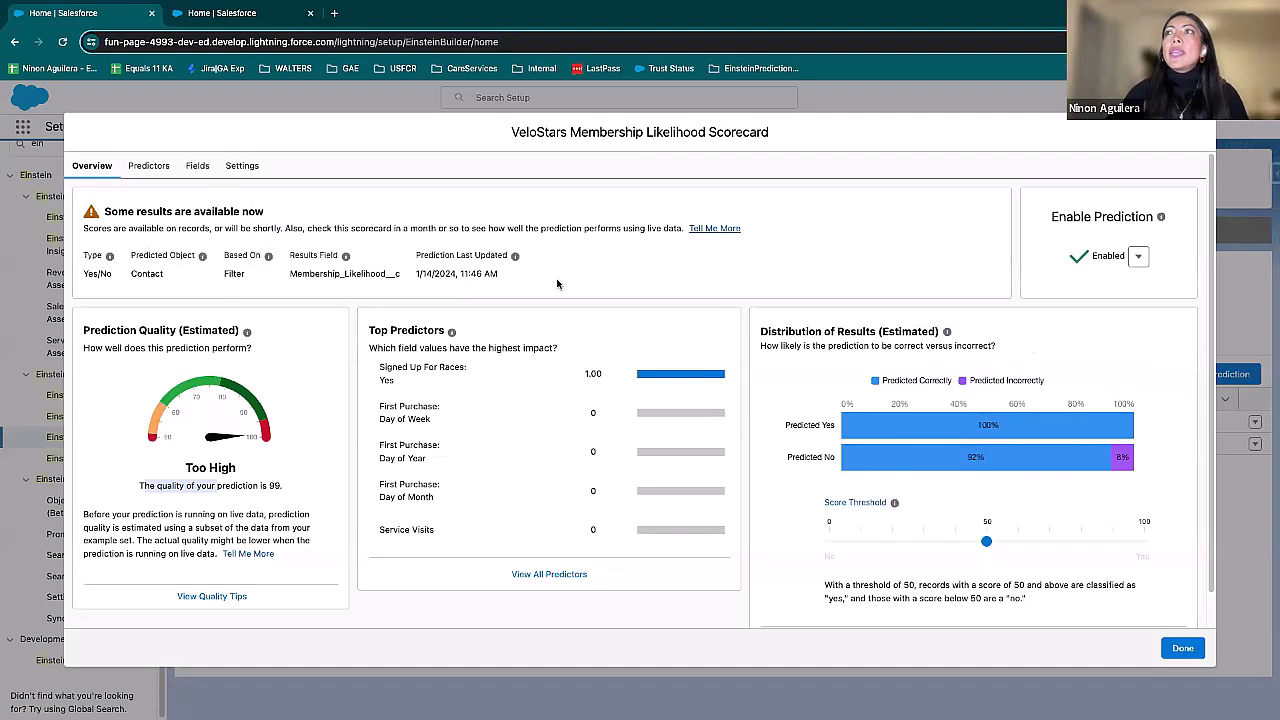
# Step: Compare the scorecard's overview with its full predictor list, checking the model type, impact and correlation of each predictor
pyautogui.click(150, 167)
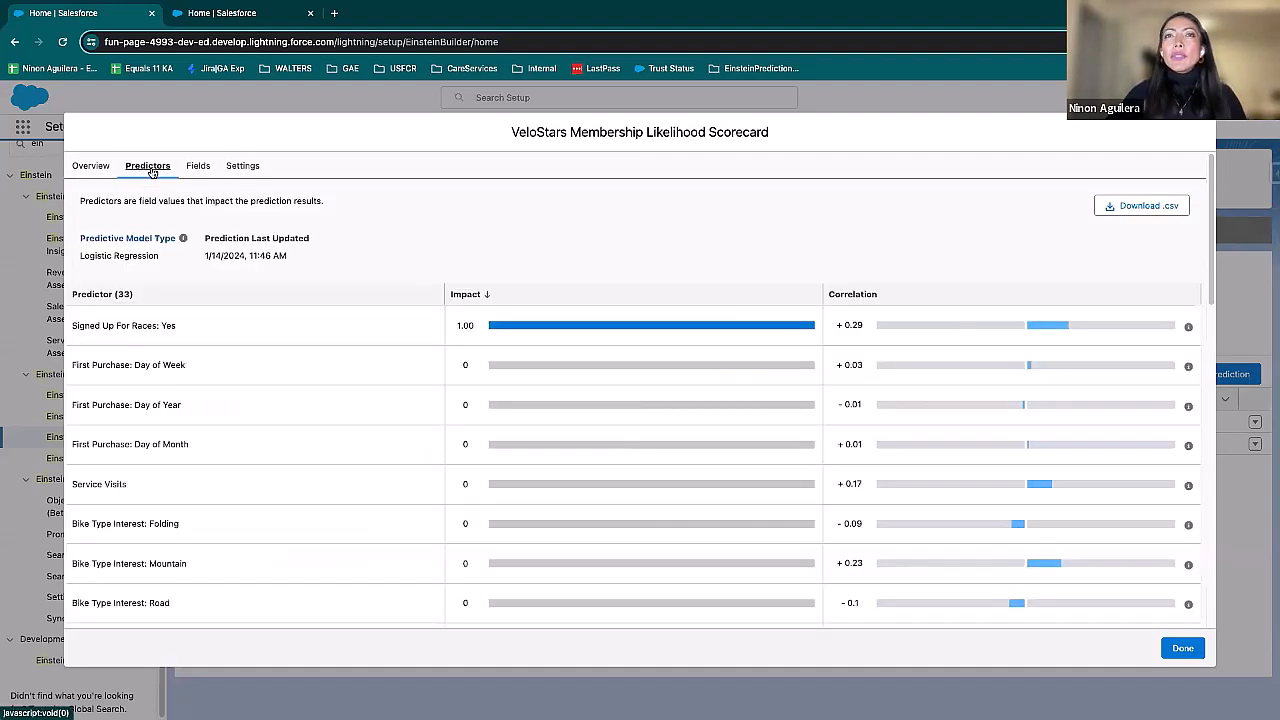
pyautogui.click(91, 166)
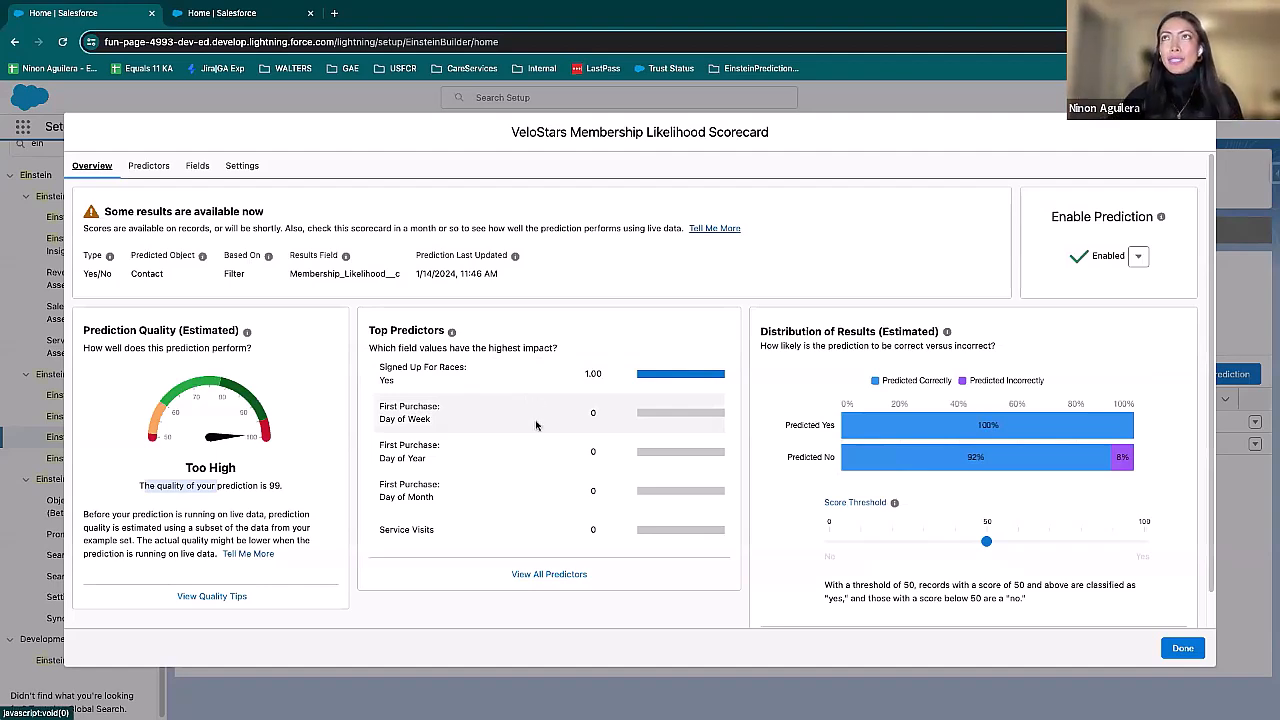
pyautogui.click(150, 166)
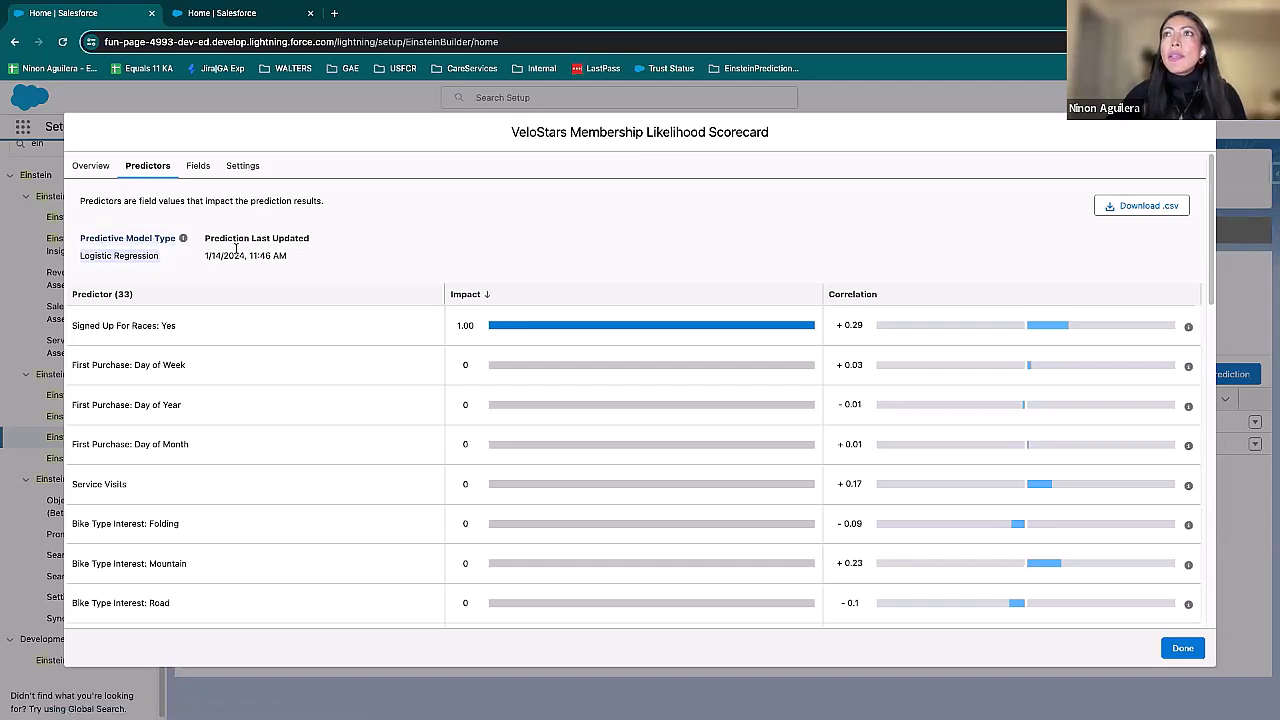
pyautogui.scroll(-5, 274, 393)
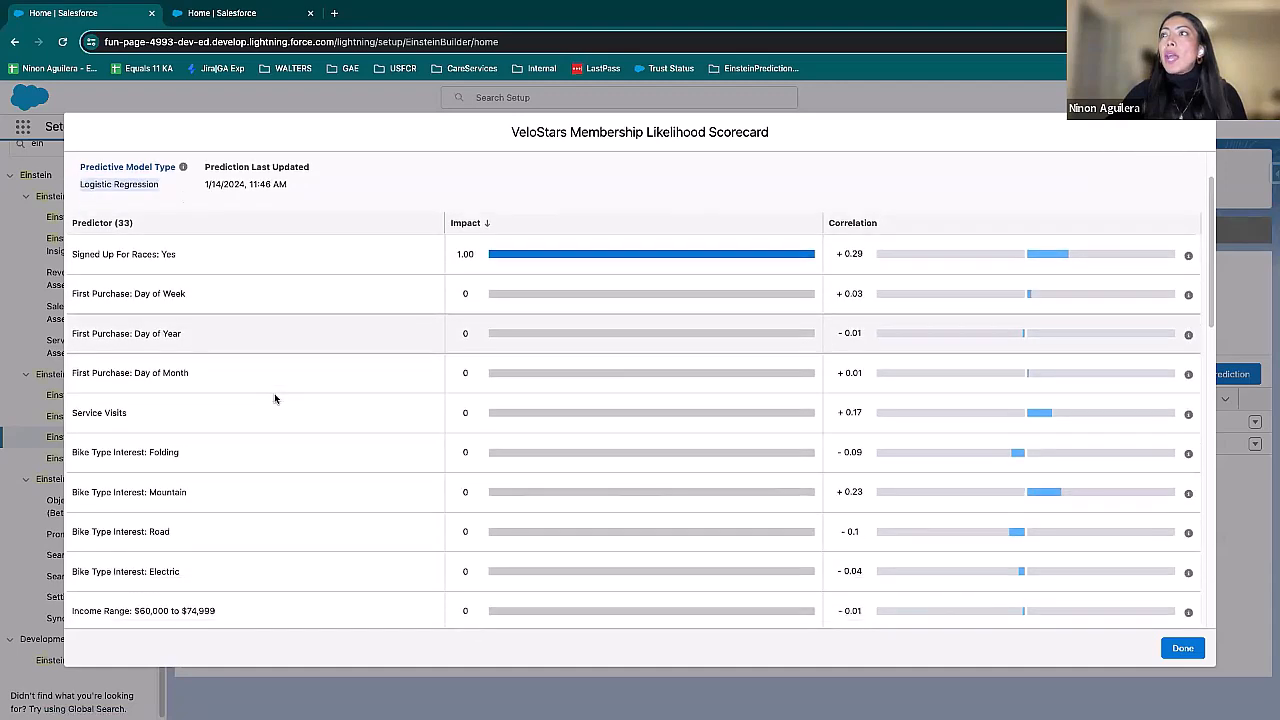
pyautogui.scroll(6, 279, 394)
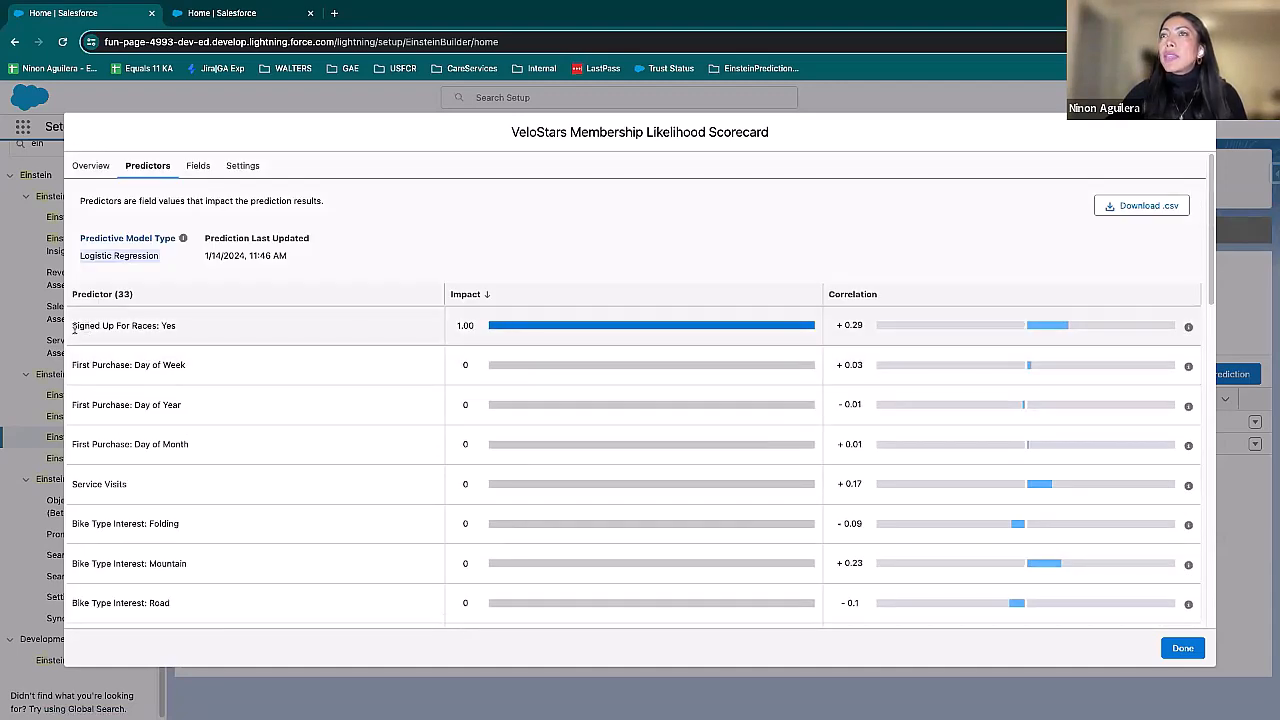
# Step: Review the scorecard's impacting fields and its data and label settings, and close the scorecard
pyautogui.click(198, 166)
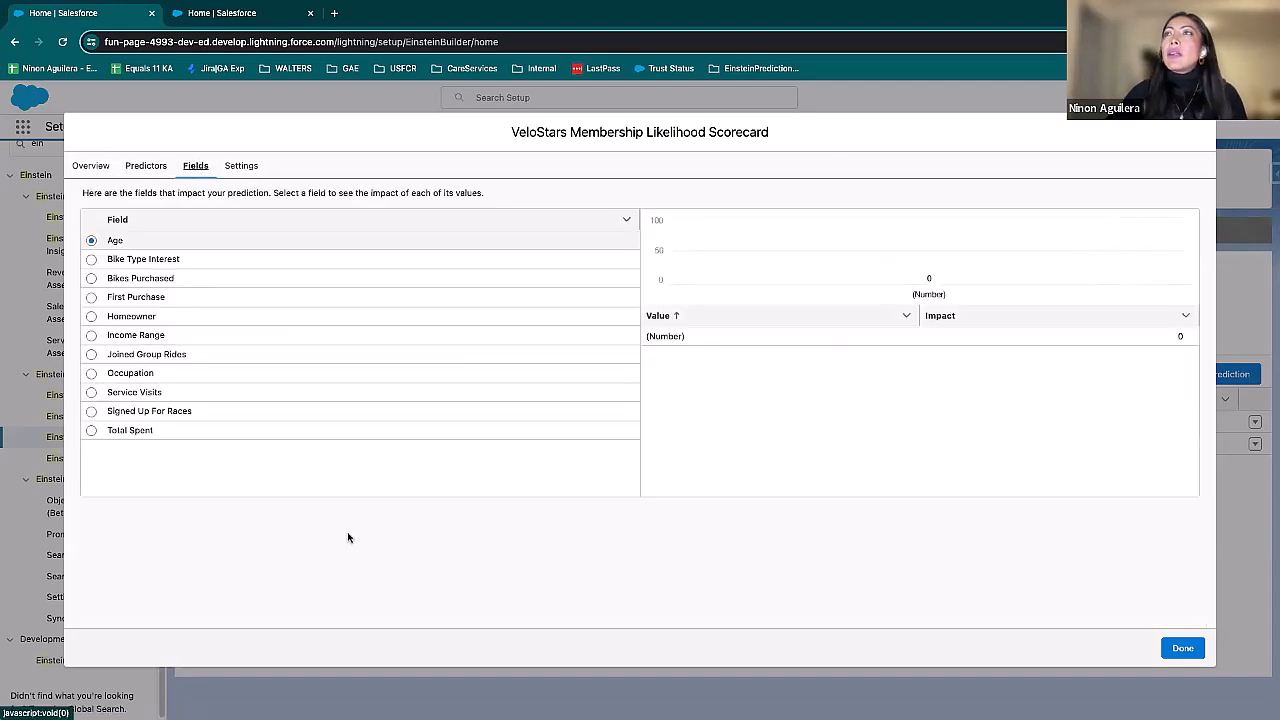
pyautogui.click(241, 166)
pyautogui.scroll(-8, 552, 490)
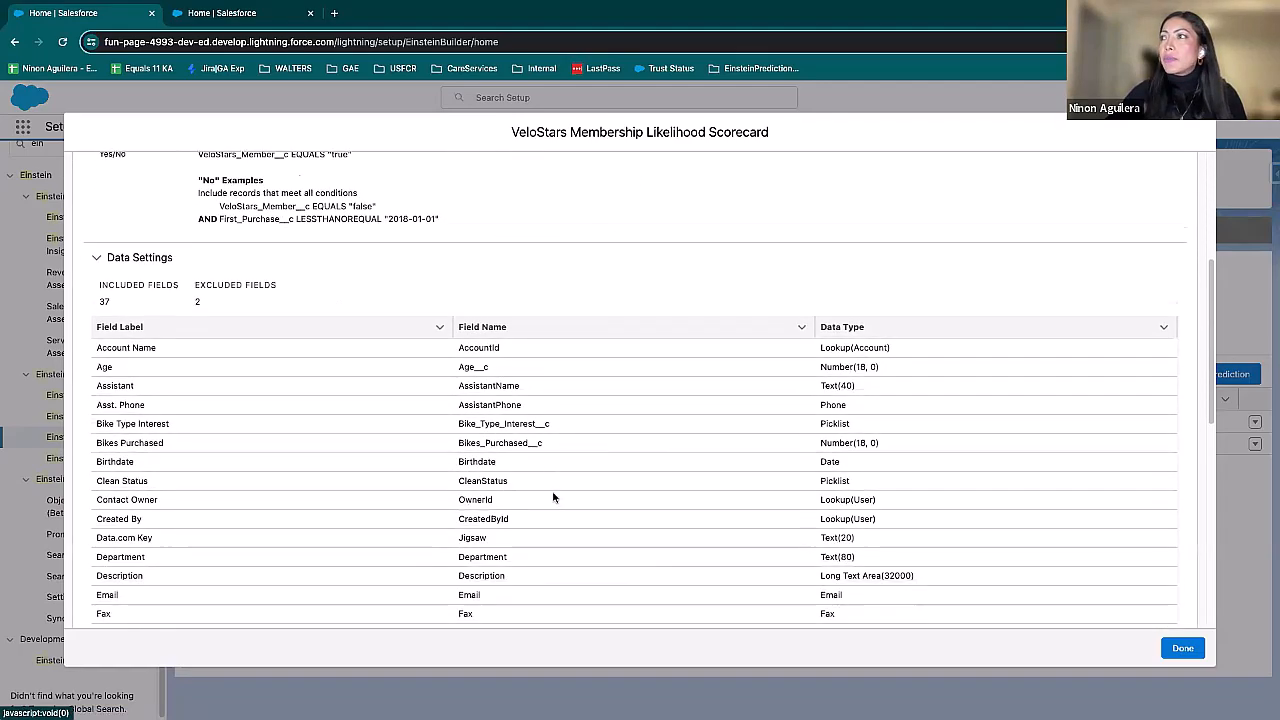
pyautogui.scroll(-3, 554, 489)
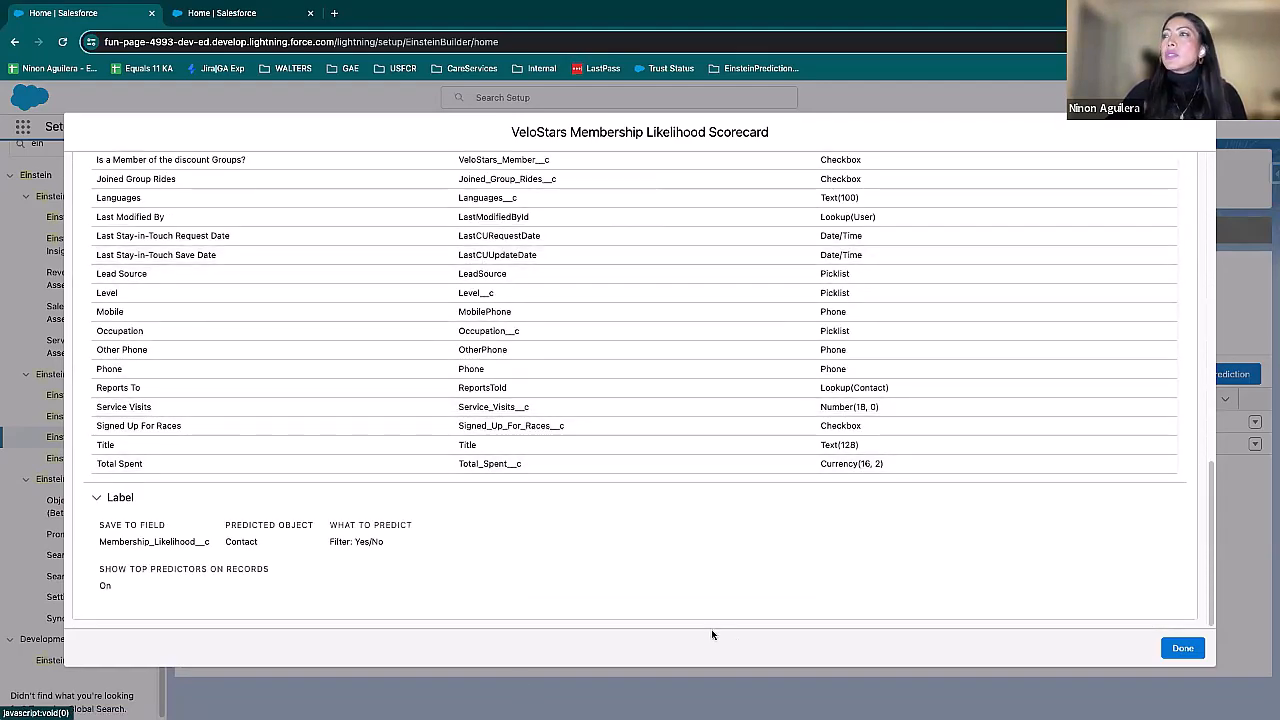
pyautogui.click(1182, 649)
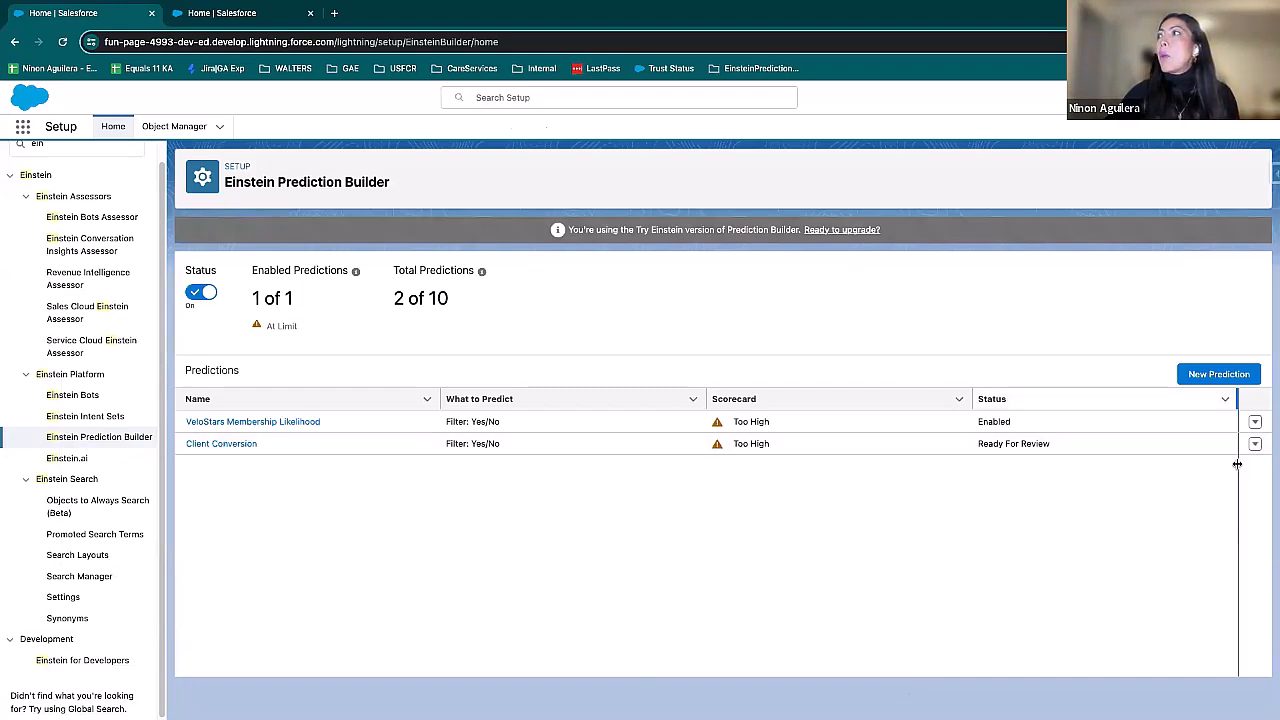
# Step: Start a new prediction named Client Conversion with the API name Client_Conversion
pyautogui.click(1207, 373)
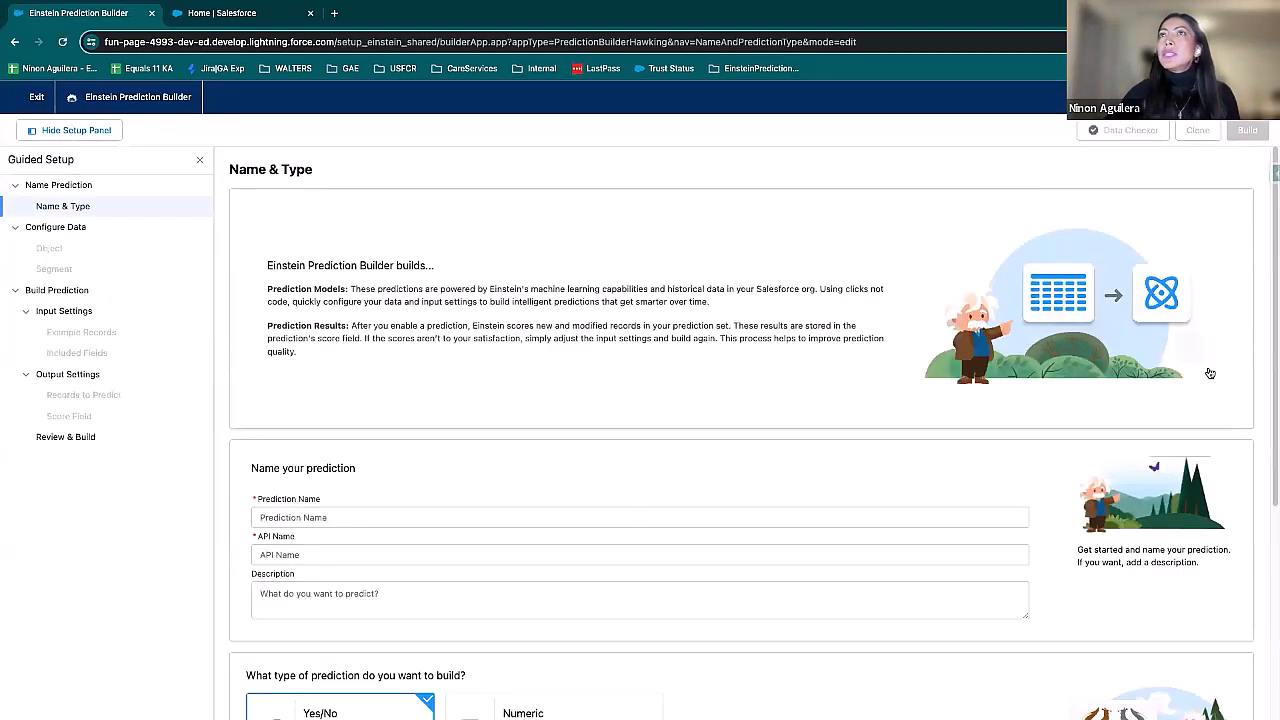
pyautogui.click(362, 511)
pyautogui.click(369, 551)
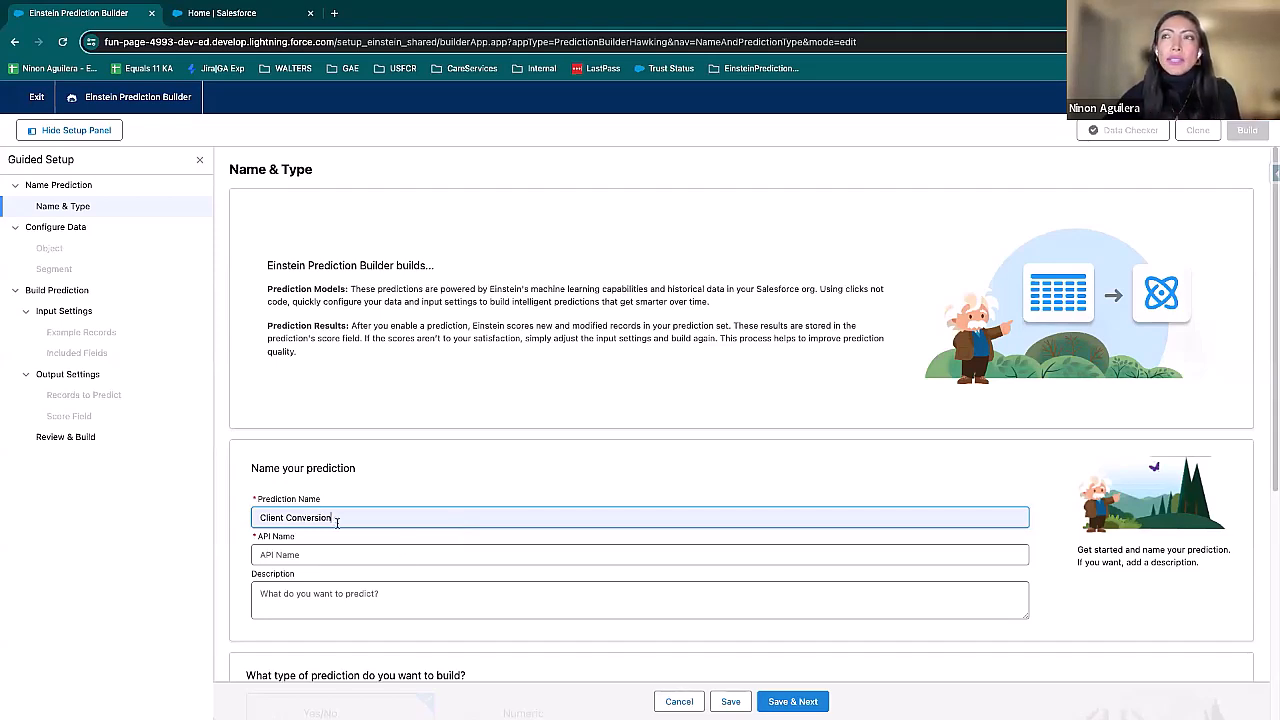
pyautogui.press('Tab')
pyautogui.click(417, 603)
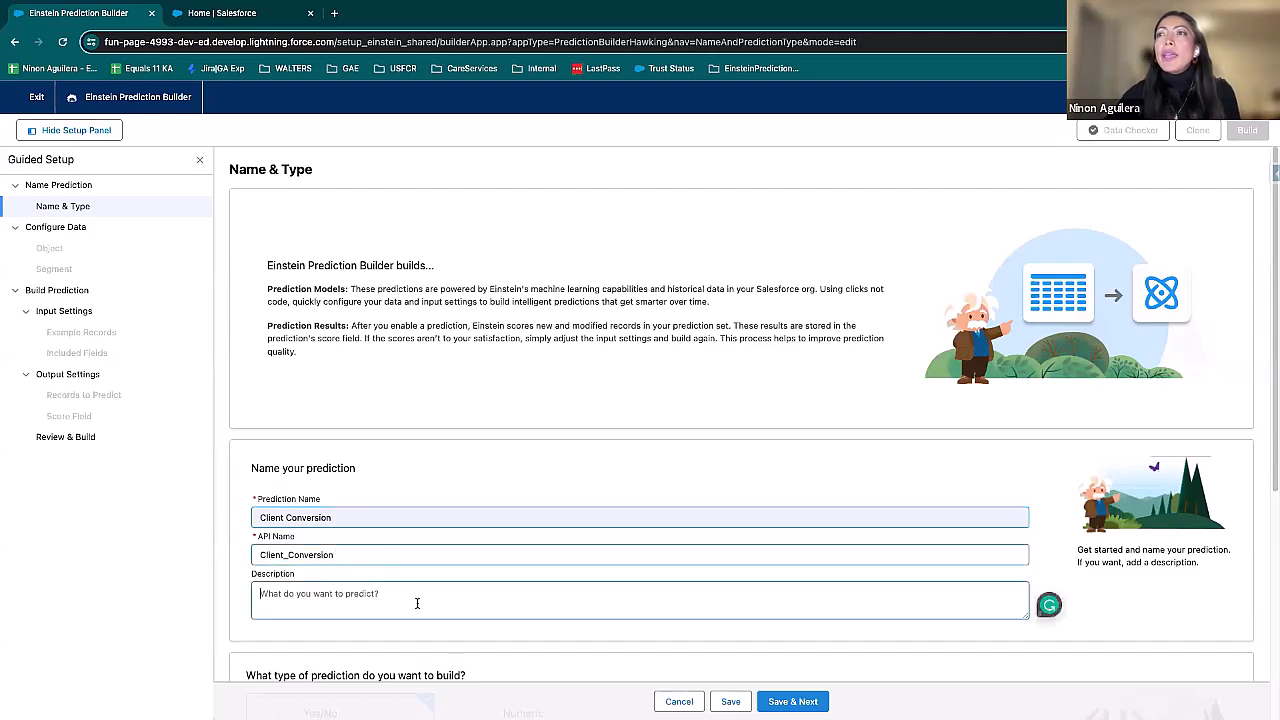
# Step: Keep Yes/No as the prediction type, leave the description empty, and save to continue to object selection
pyautogui.scroll(-3, 417, 603)
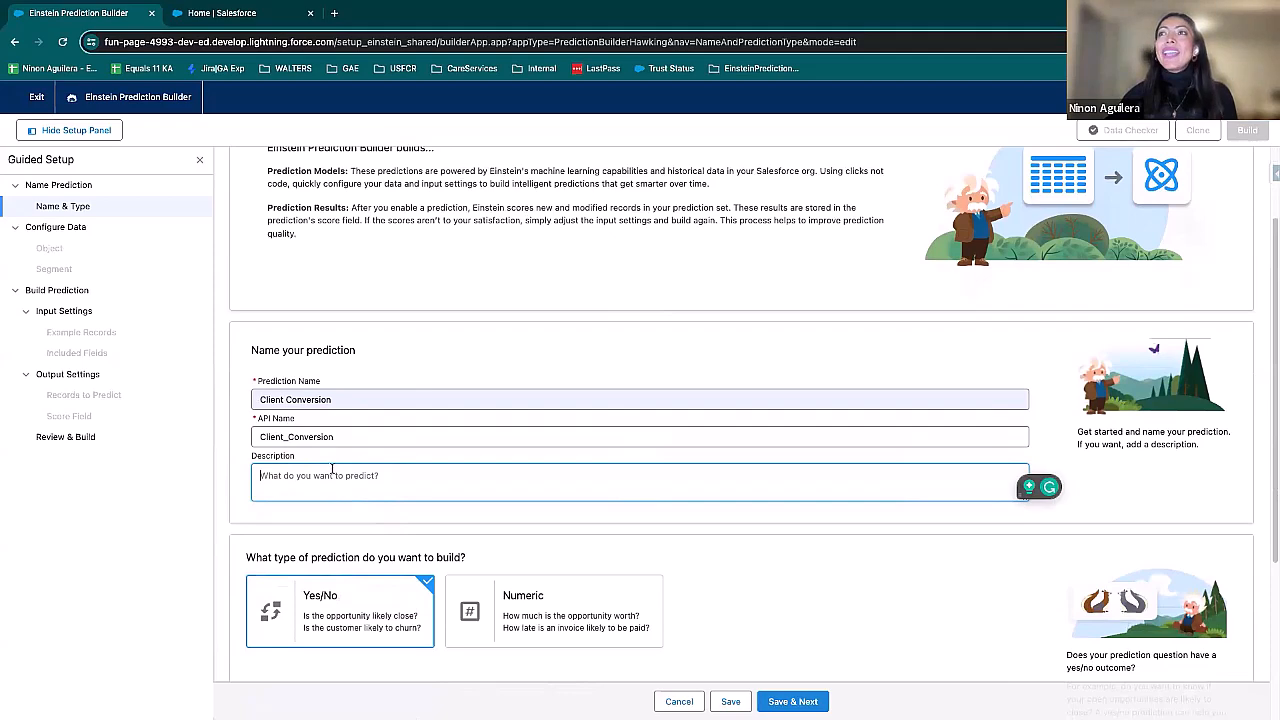
pyautogui.scroll(-2, 352, 478)
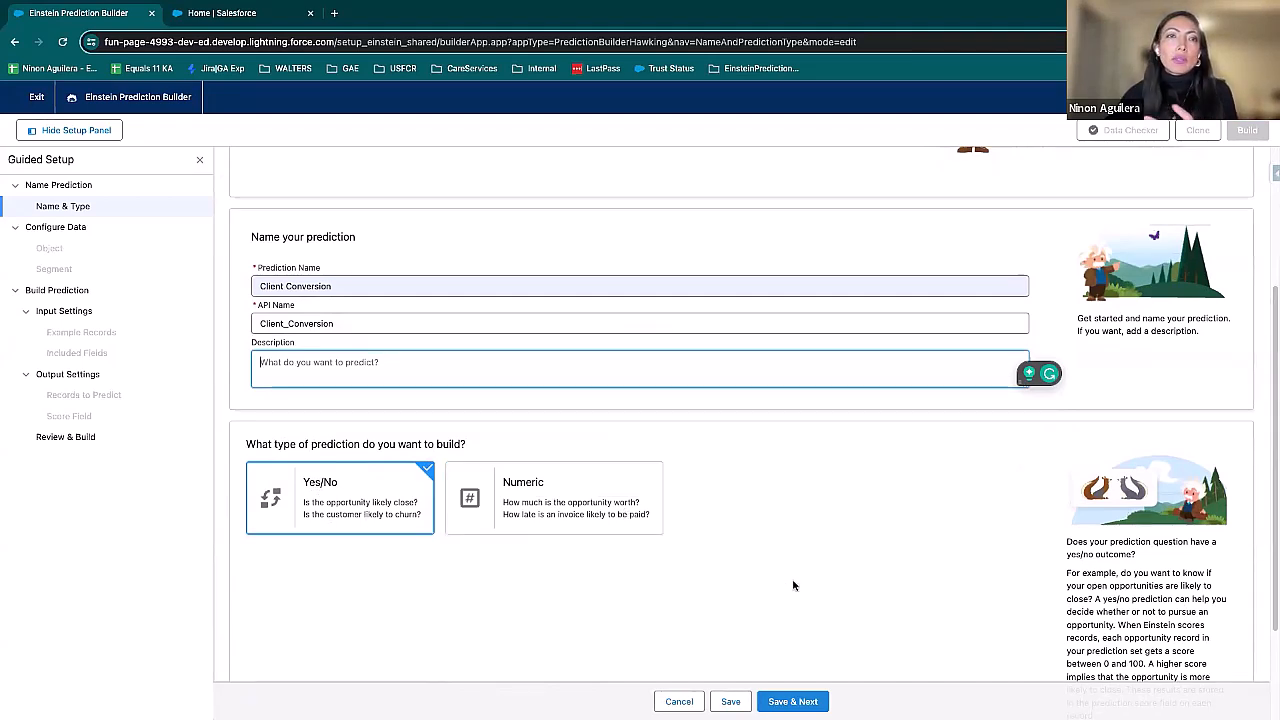
pyautogui.moveTo(788, 702)
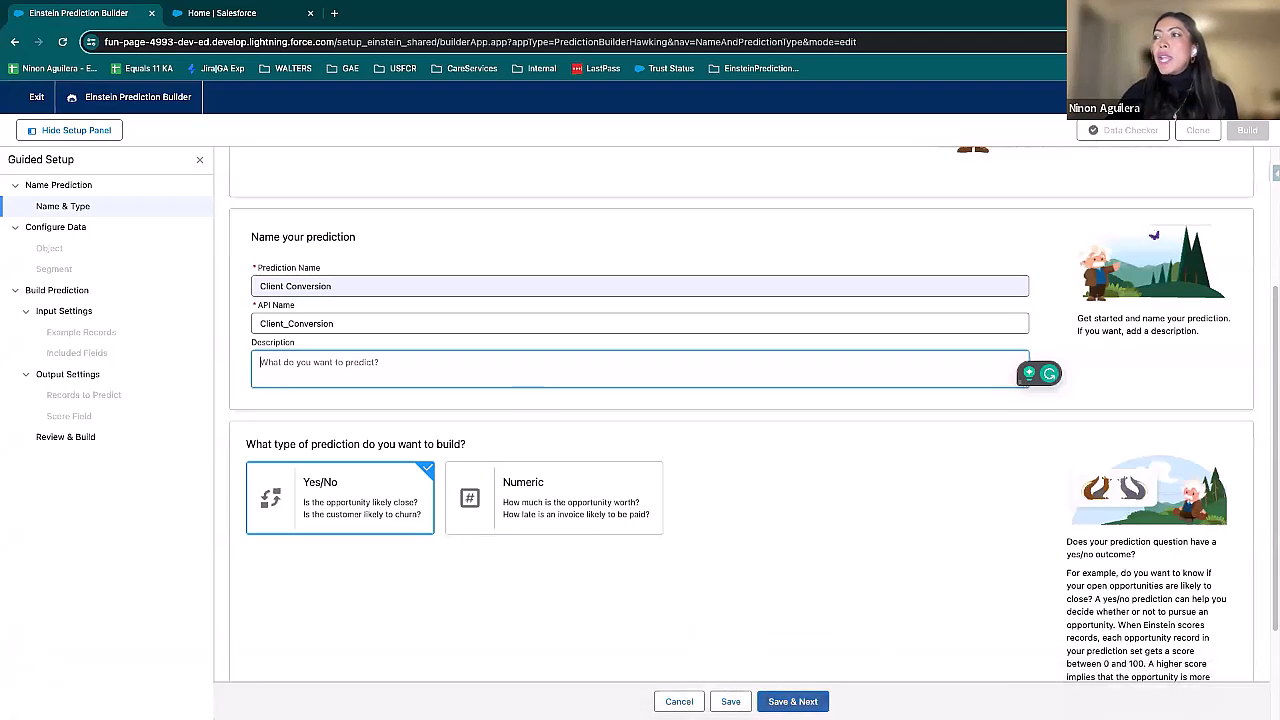
pyautogui.click(792, 701)
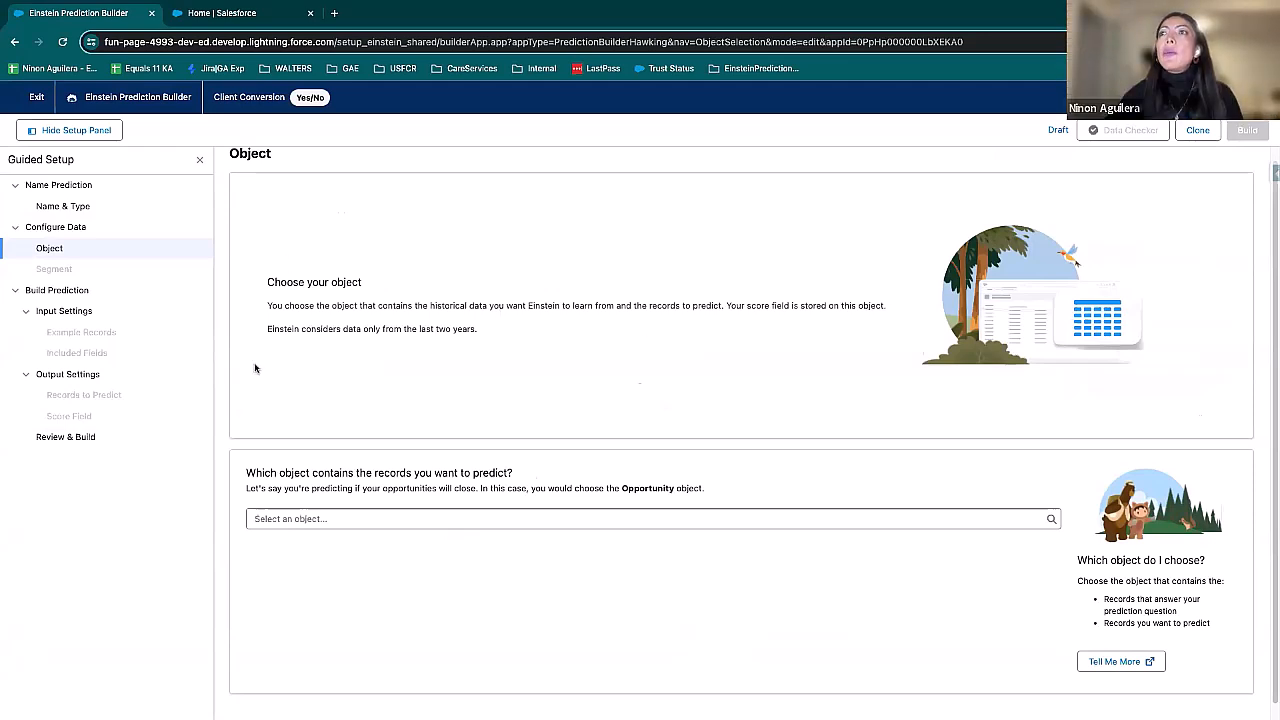
# Step: Save Contact as the object to predict and keep All Contacts as the records to consider, continuing to the example records
pyautogui.click(299, 519)
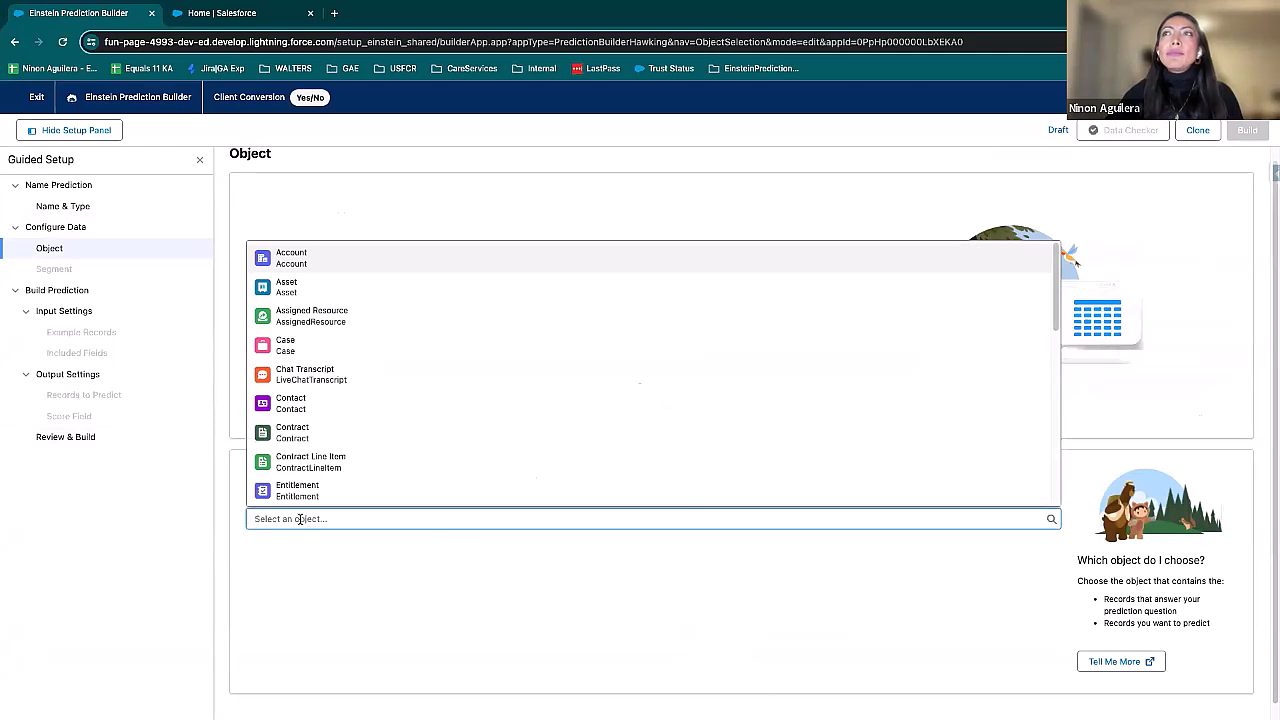
pyautogui.click(333, 409)
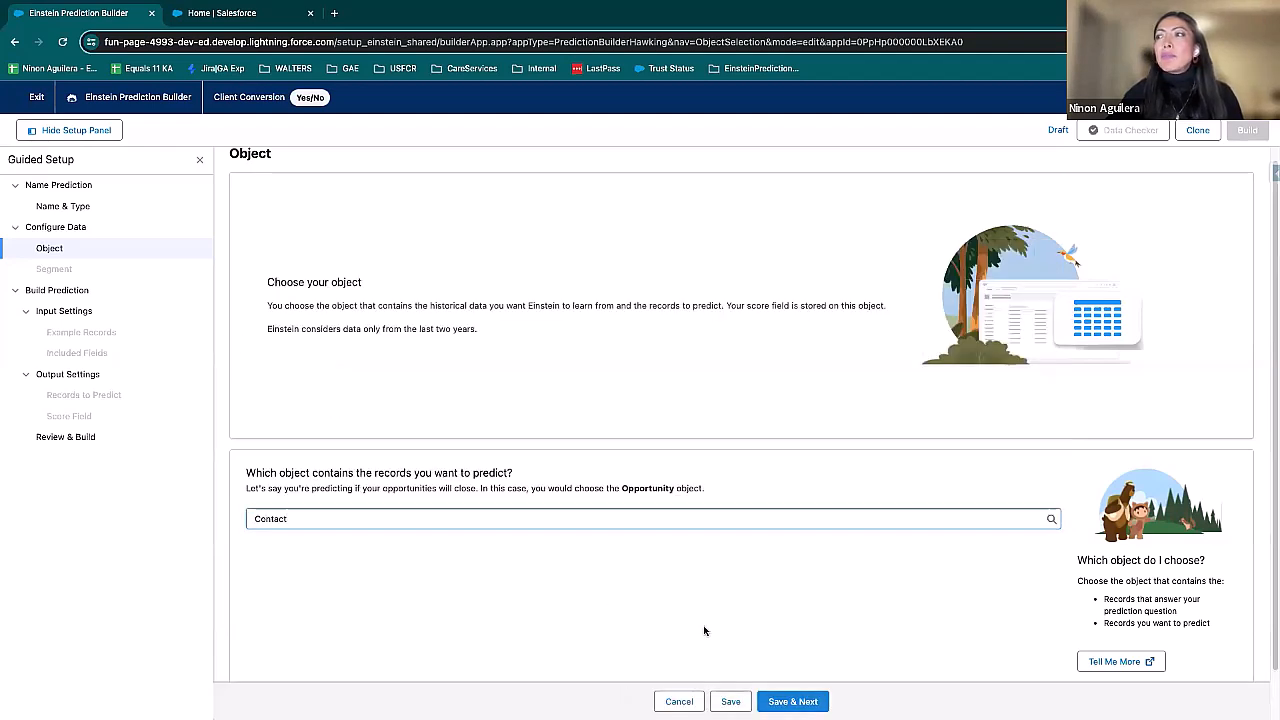
pyautogui.click(78, 210)
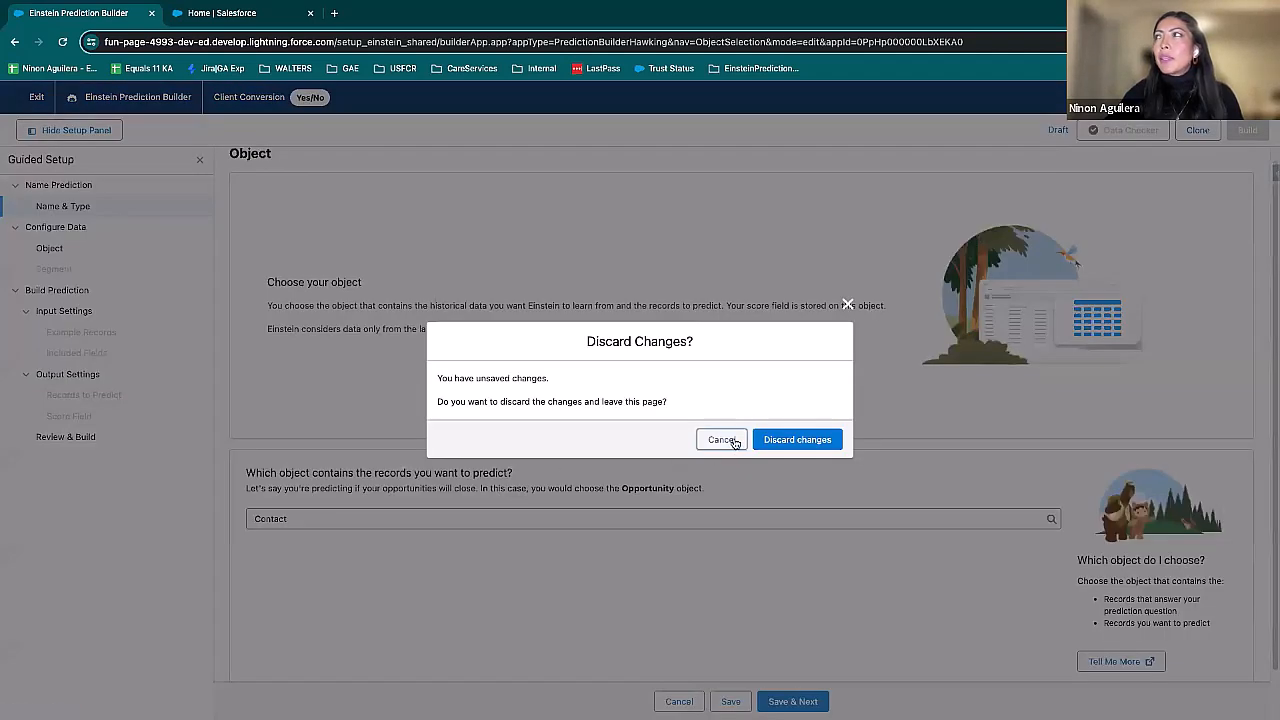
pyautogui.click(722, 440)
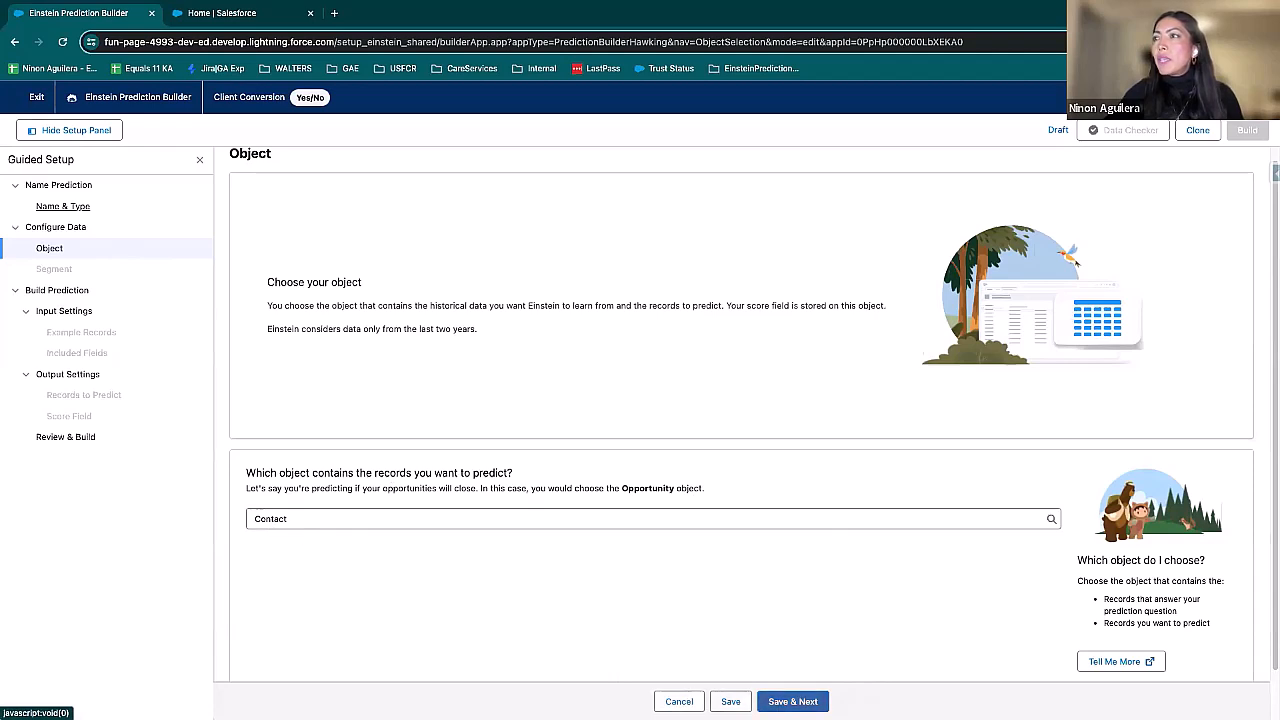
pyautogui.click(792, 701)
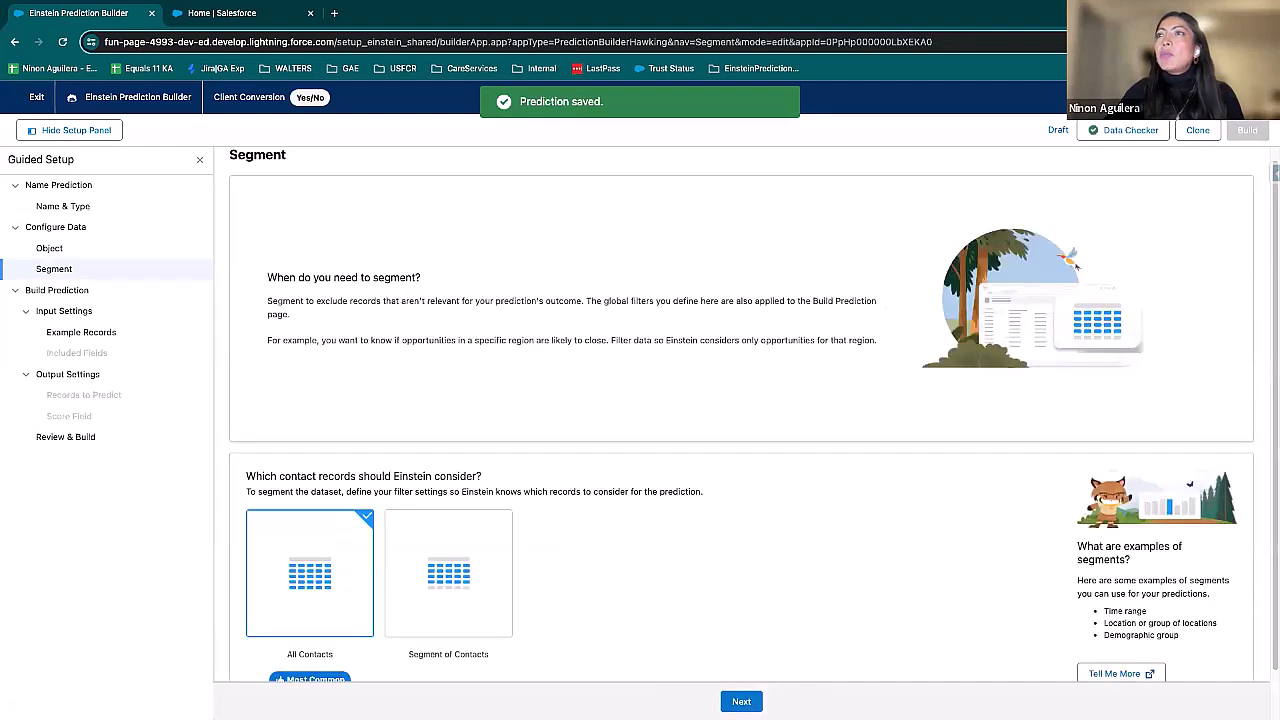
pyautogui.scroll(-1, 770, 566)
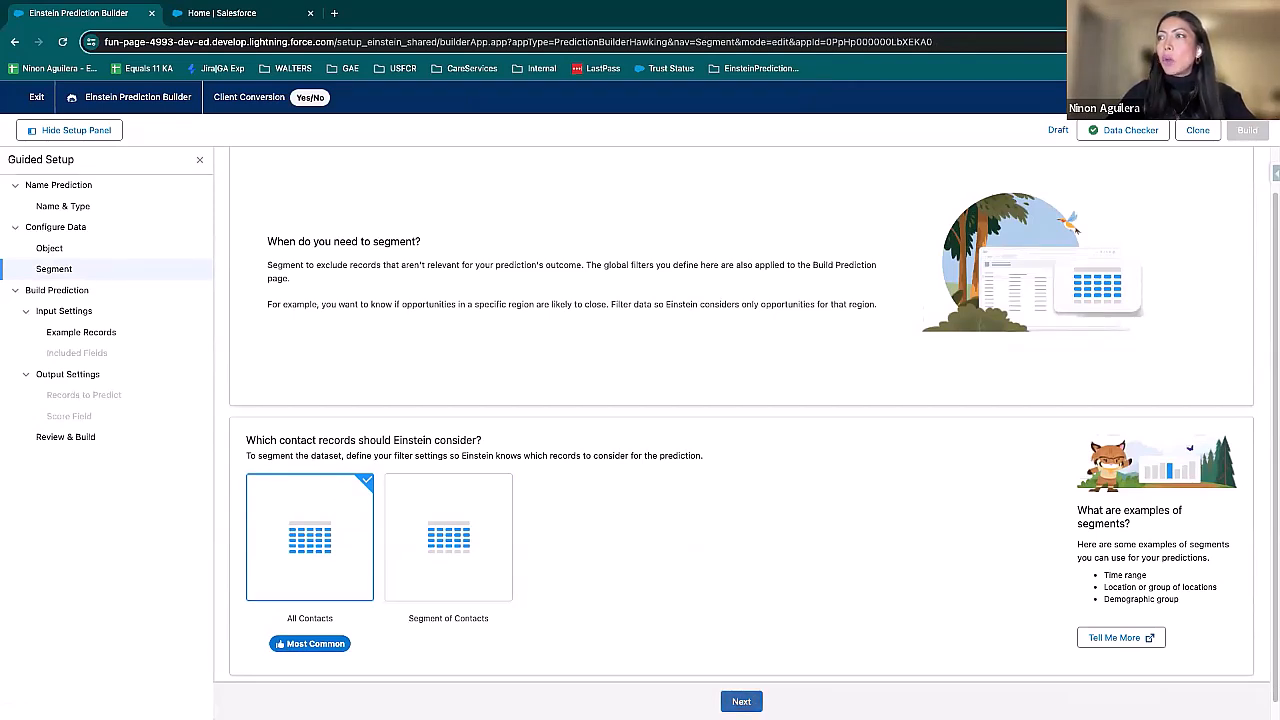
pyautogui.click(741, 701)
# Step: Define the "yes" outcome examples with the condition "Is a Member of the discount Groups?" Equals True
pyautogui.scroll(-1, 503, 467)
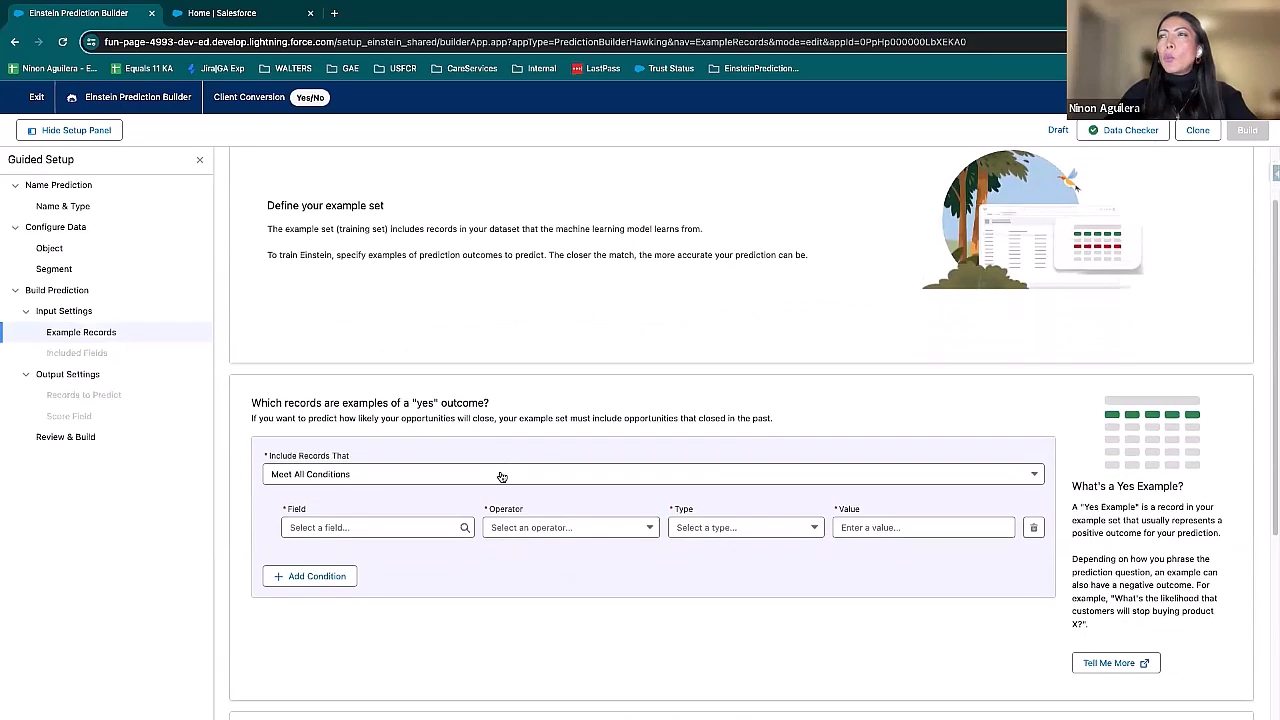
pyautogui.click(400, 527)
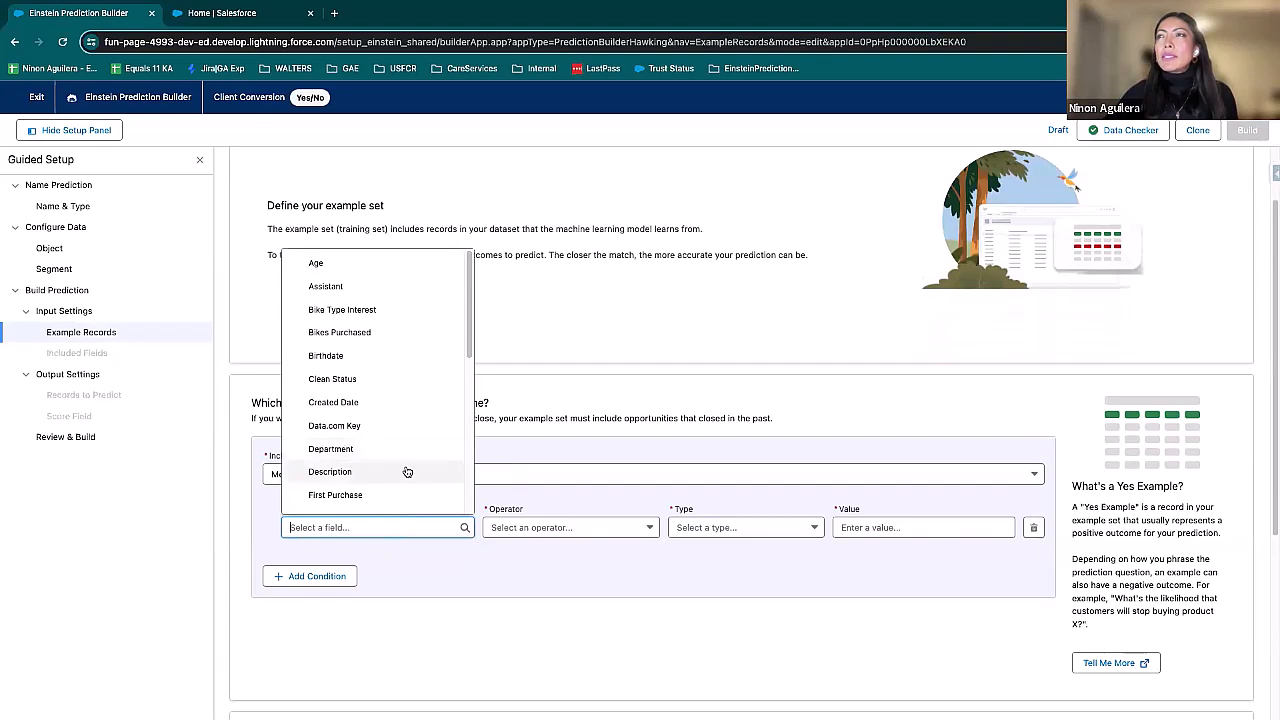
pyautogui.scroll(-3, 410, 471)
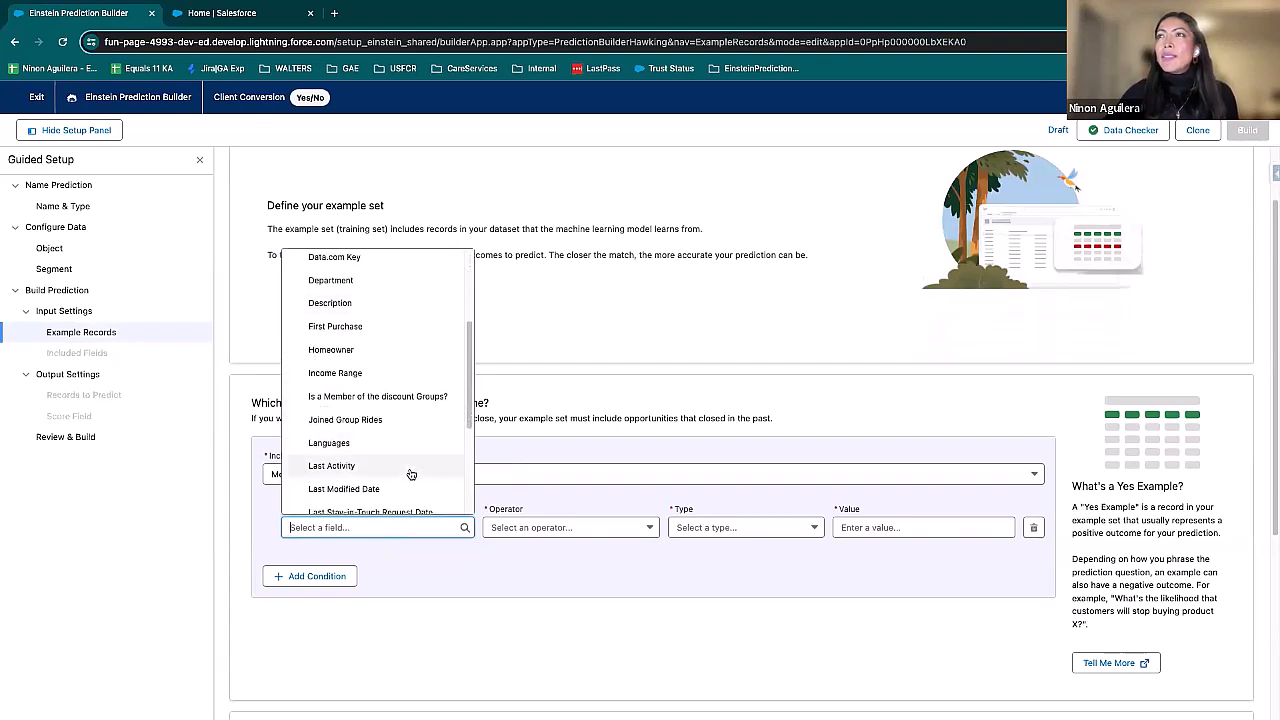
pyautogui.click(361, 398)
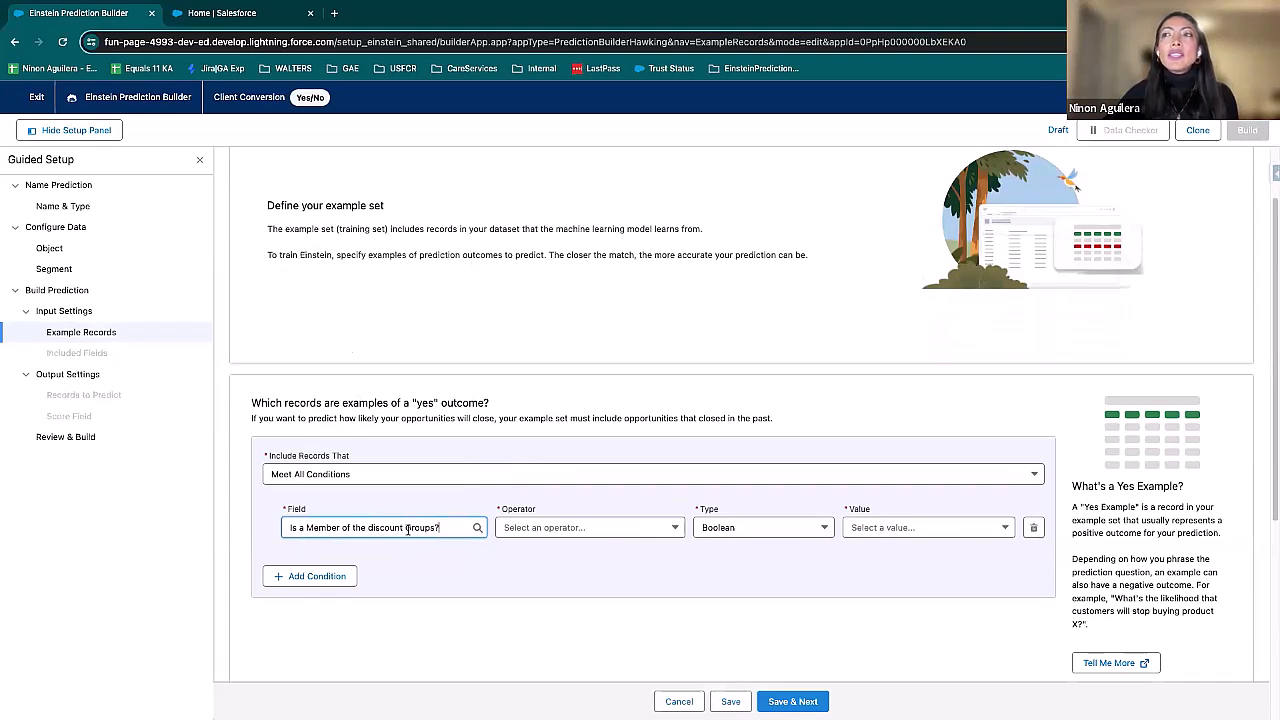
pyautogui.click(656, 532)
pyautogui.click(556, 557)
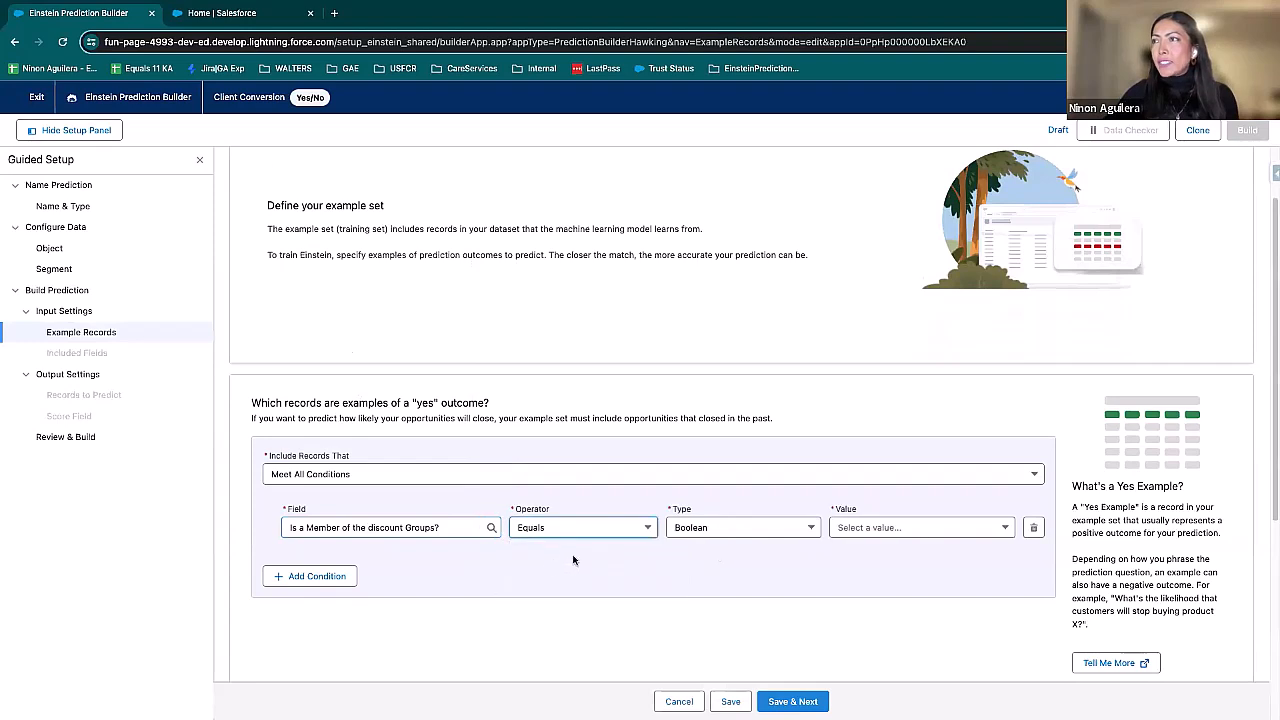
pyautogui.click(876, 532)
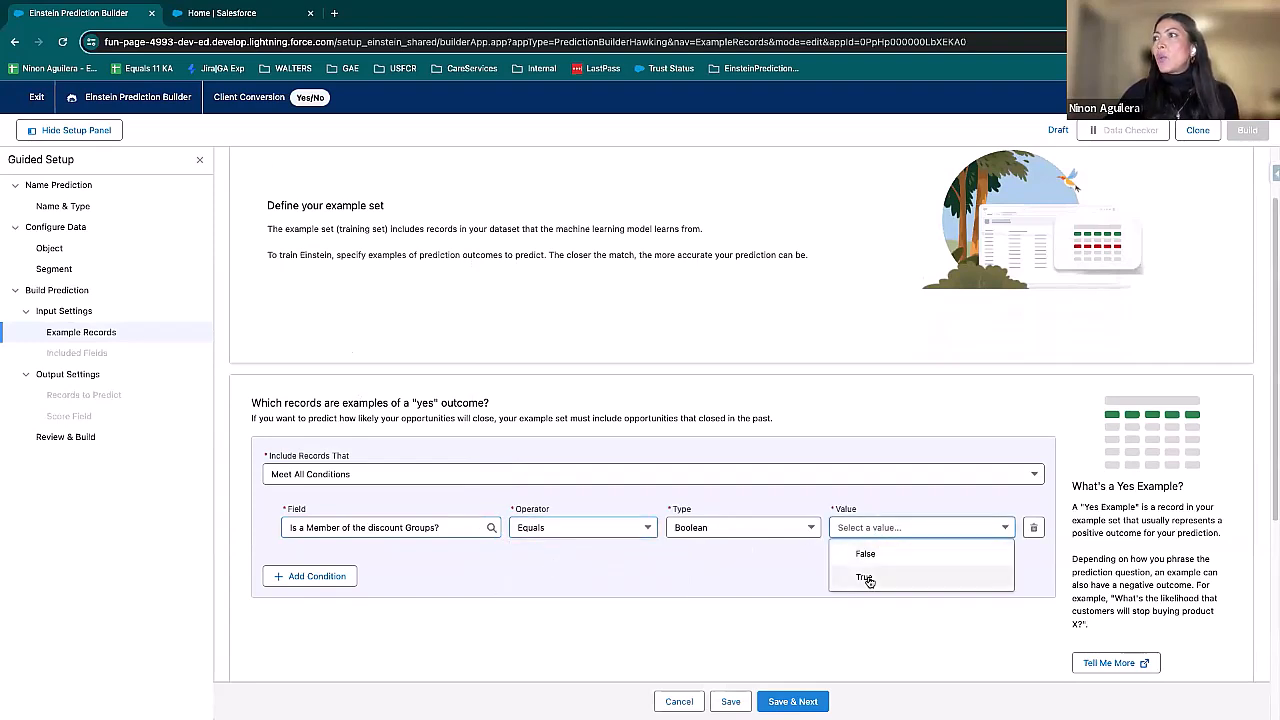
pyautogui.click(866, 577)
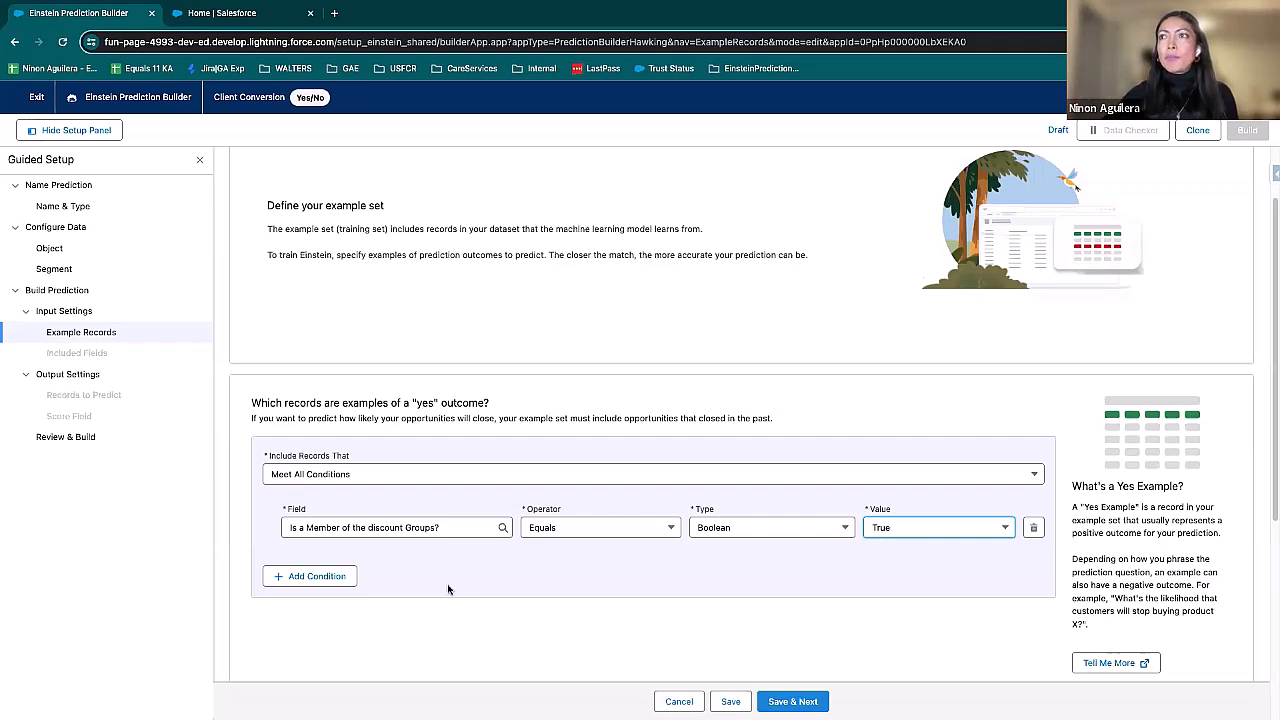
pyautogui.click(331, 580)
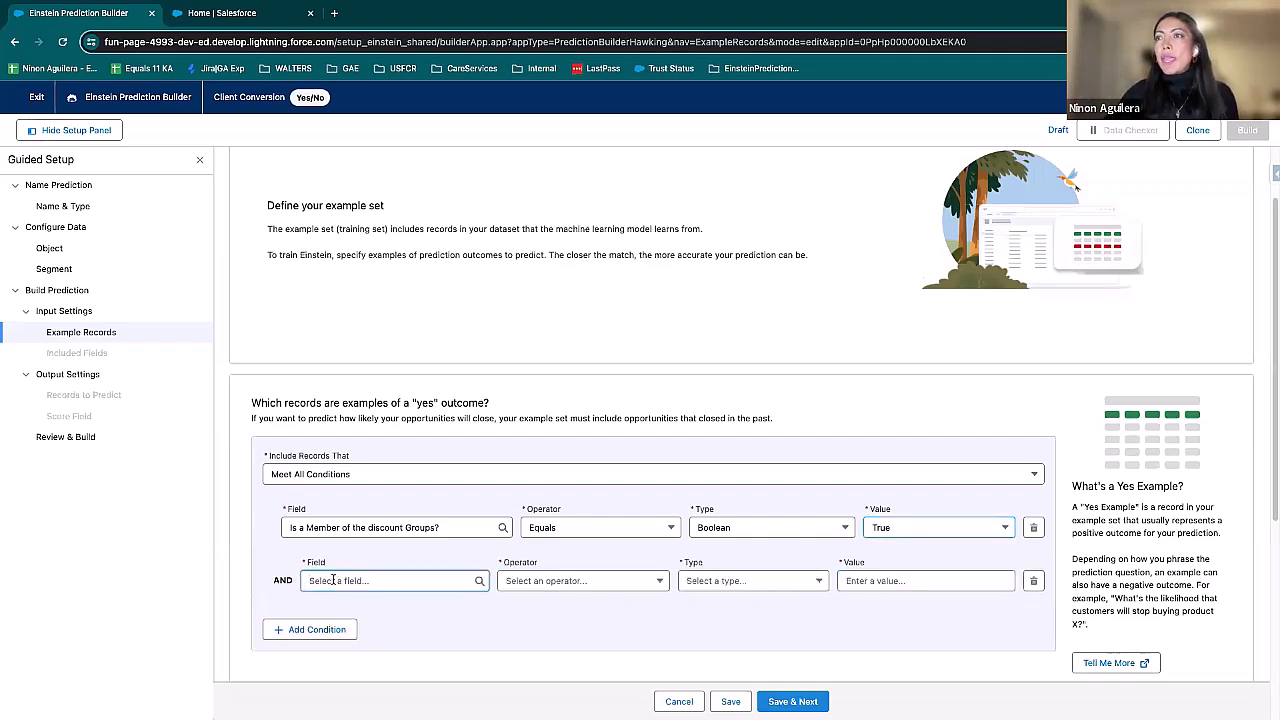
pyautogui.click(589, 629)
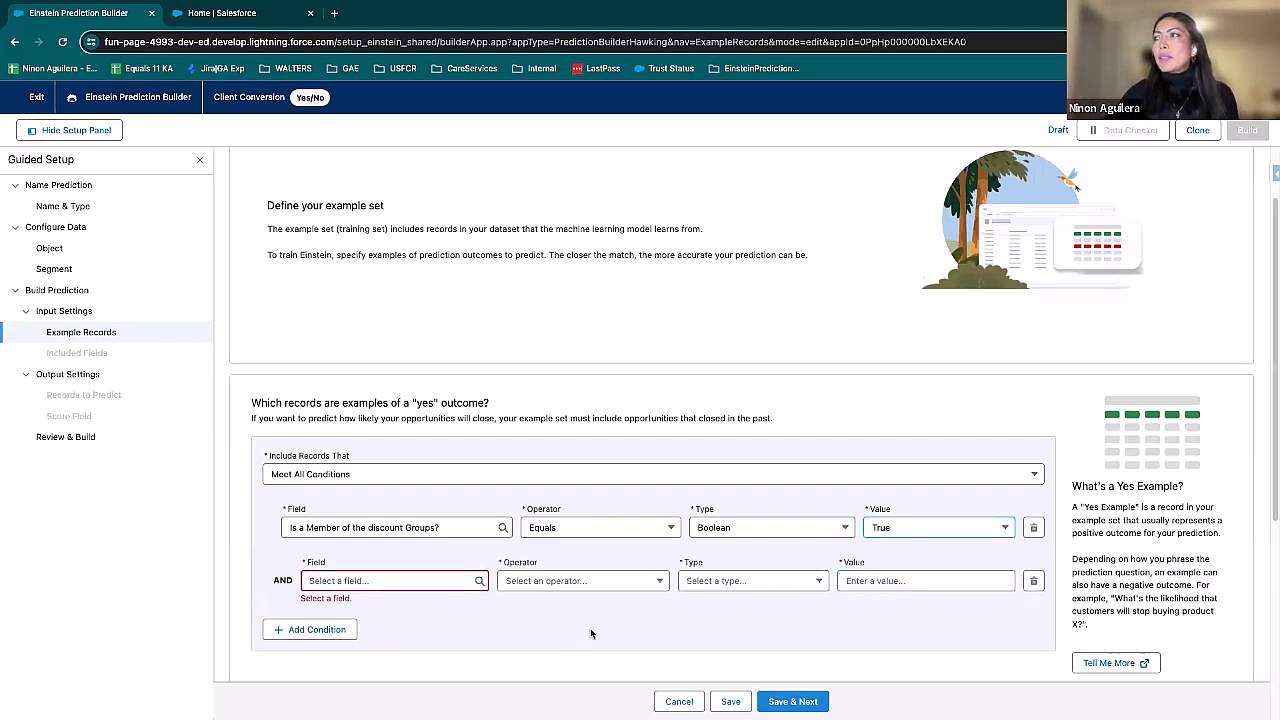
pyautogui.click(1034, 582)
# Step: Define the "no" outcome examples with the condition "Is a Member of the discount Groups?" Equals False
pyautogui.scroll(-2, 624, 615)
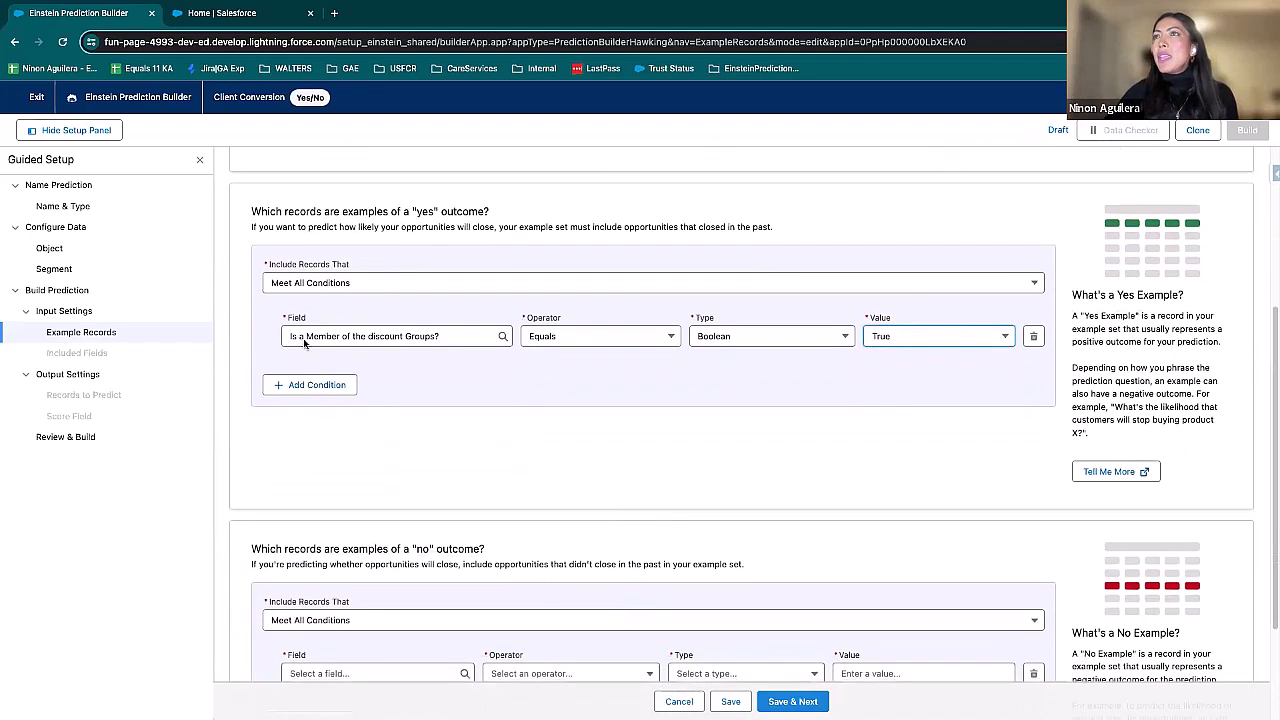
pyautogui.moveTo(252, 211); pyautogui.dragTo(418, 211)
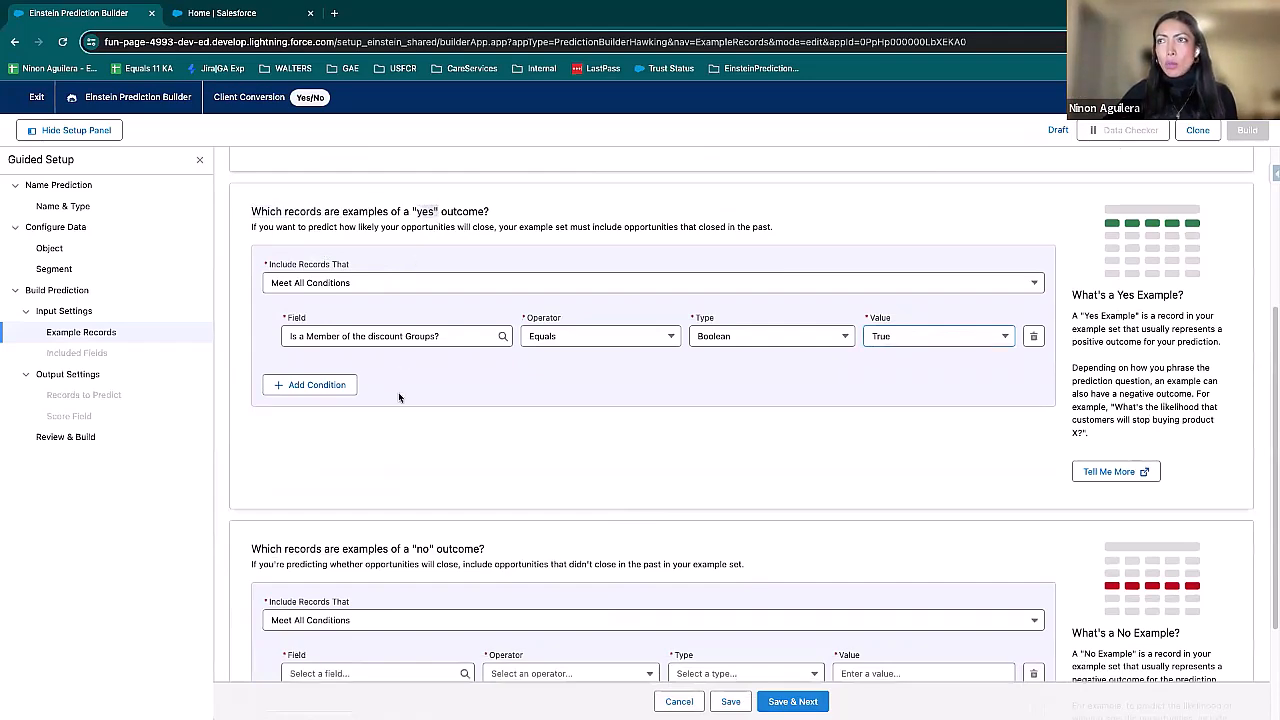
pyautogui.scroll(-2, 498, 460)
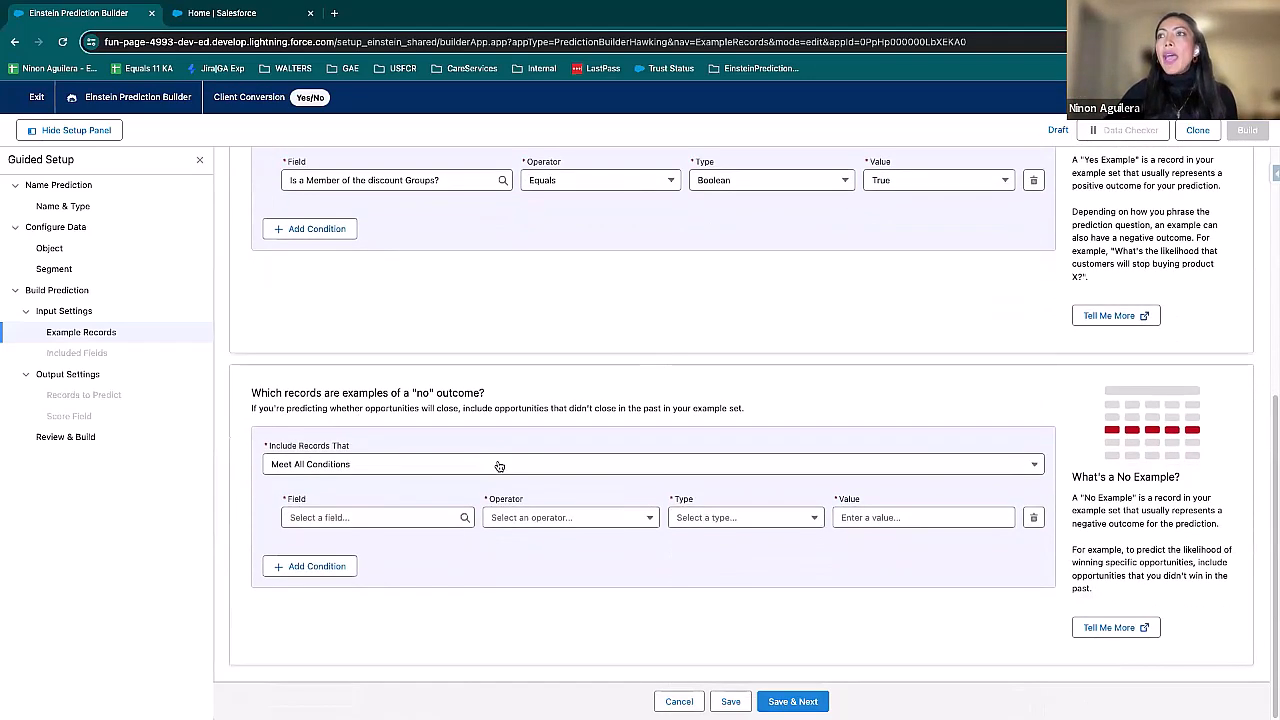
pyautogui.click(376, 518)
pyautogui.scroll(-3, 423, 480)
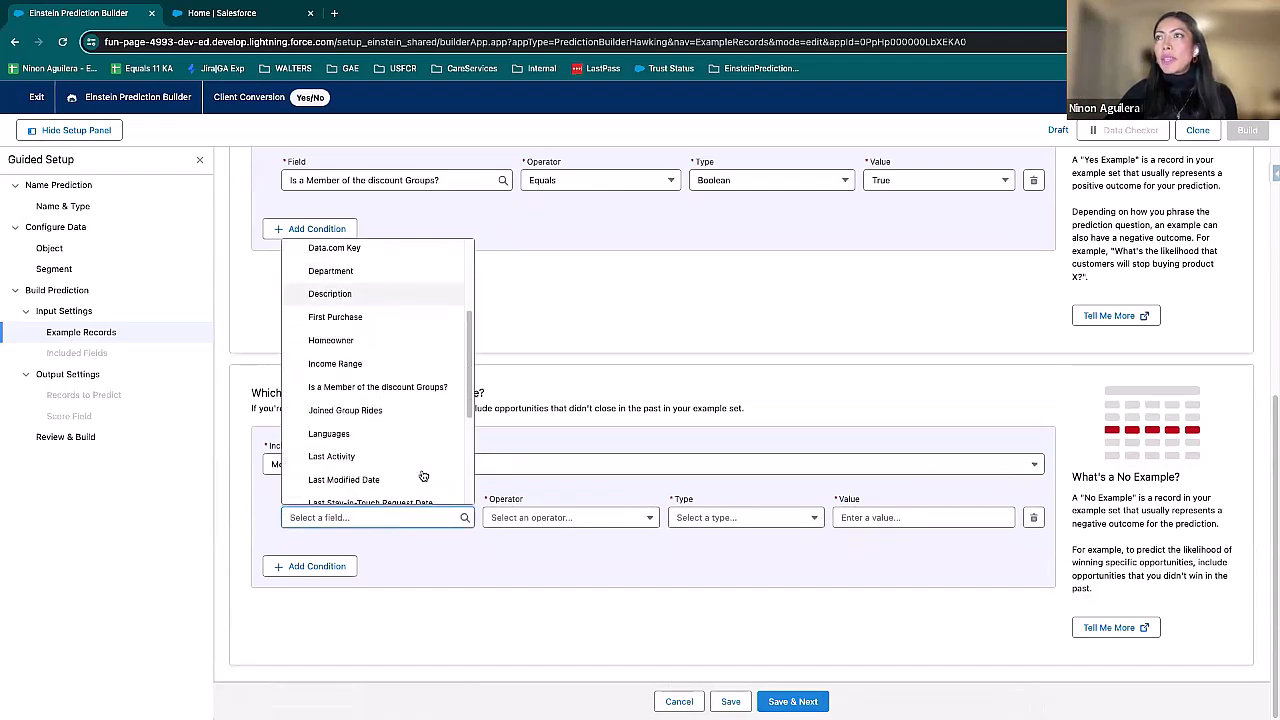
pyautogui.click(387, 386)
pyautogui.click(585, 518)
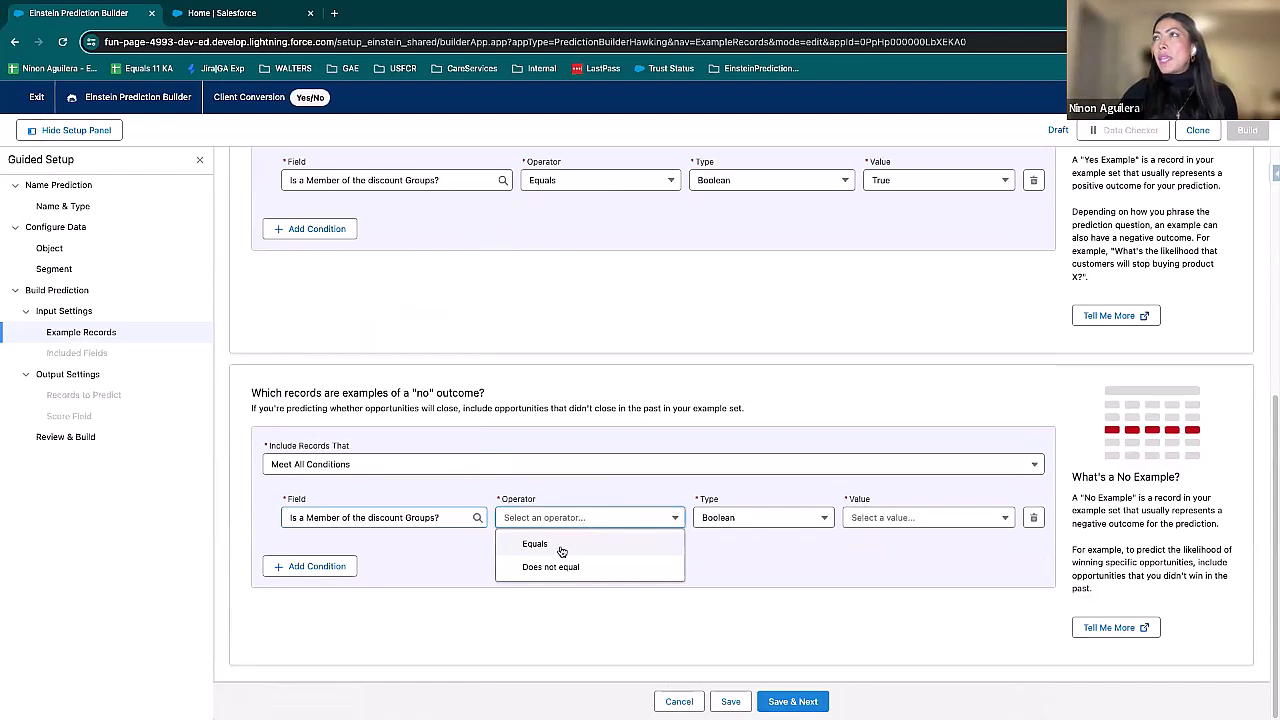
pyautogui.click(562, 548)
pyautogui.click(946, 526)
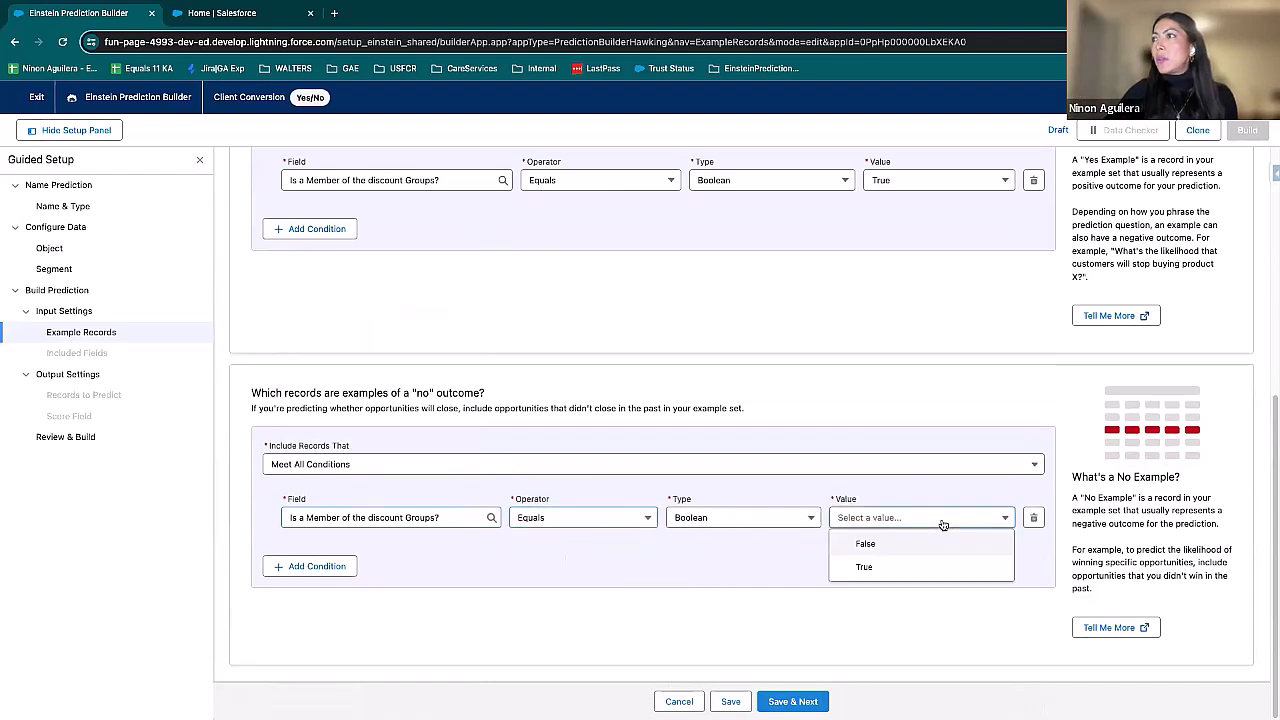
pyautogui.click(889, 545)
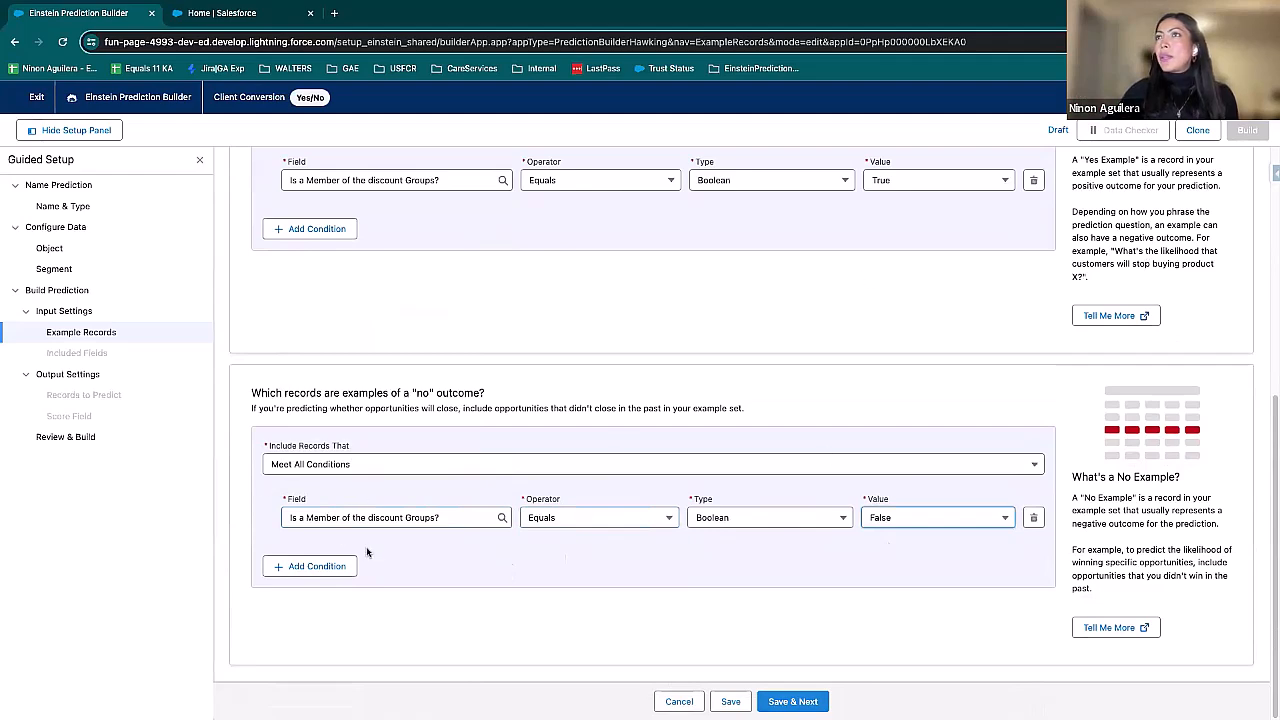
# Step: Add a second "yes" outcome condition on the First Purchase field with the operator Earlier than or equal to
pyautogui.scroll(2, 530, 568)
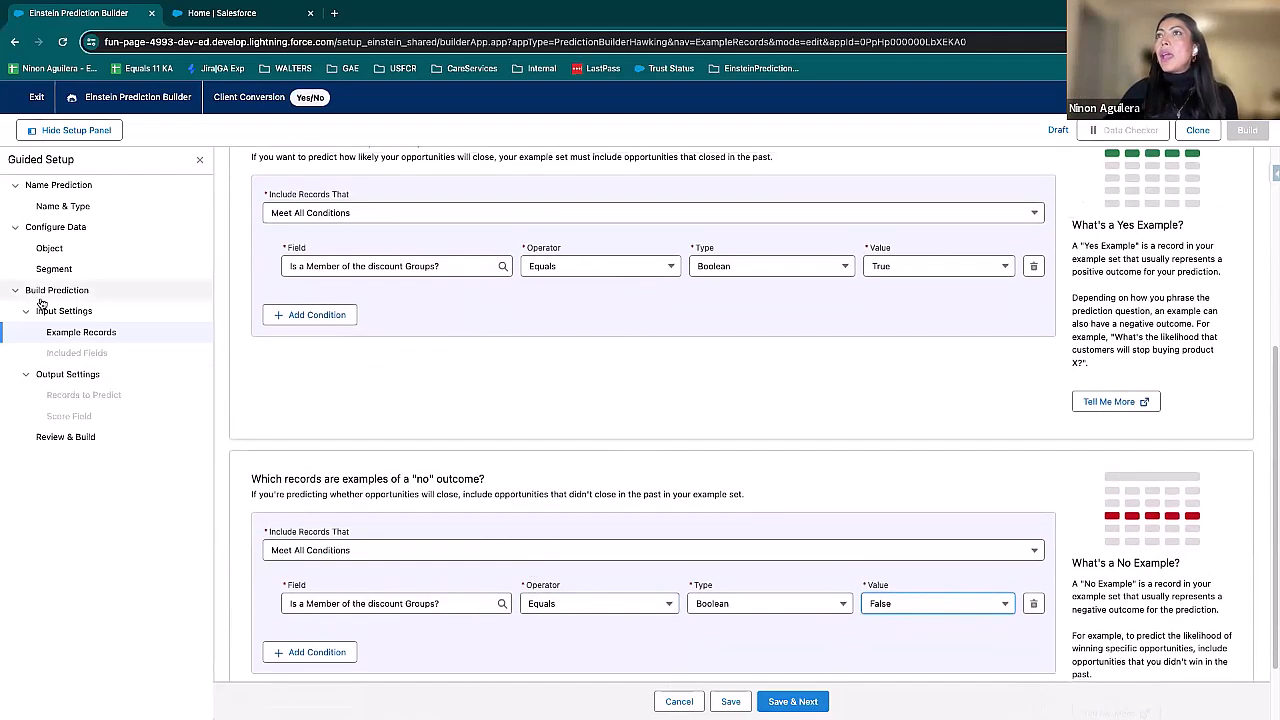
pyautogui.click(310, 314)
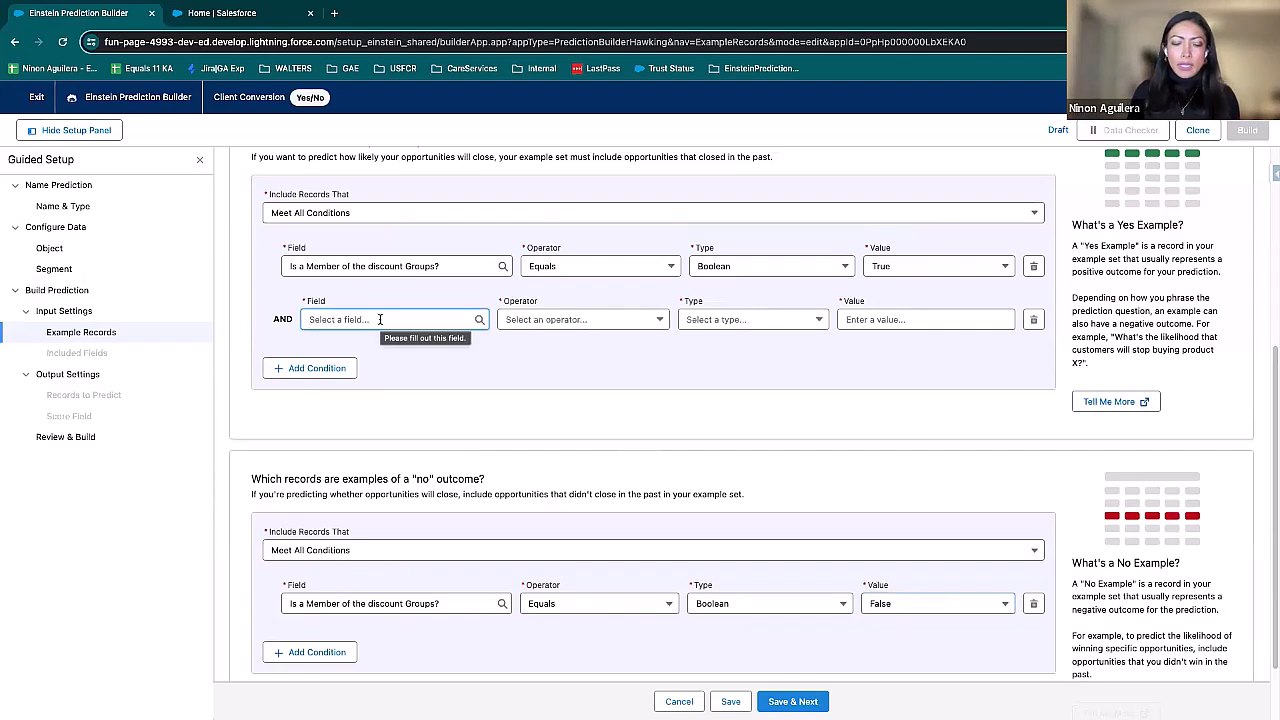
pyautogui.write('purch')
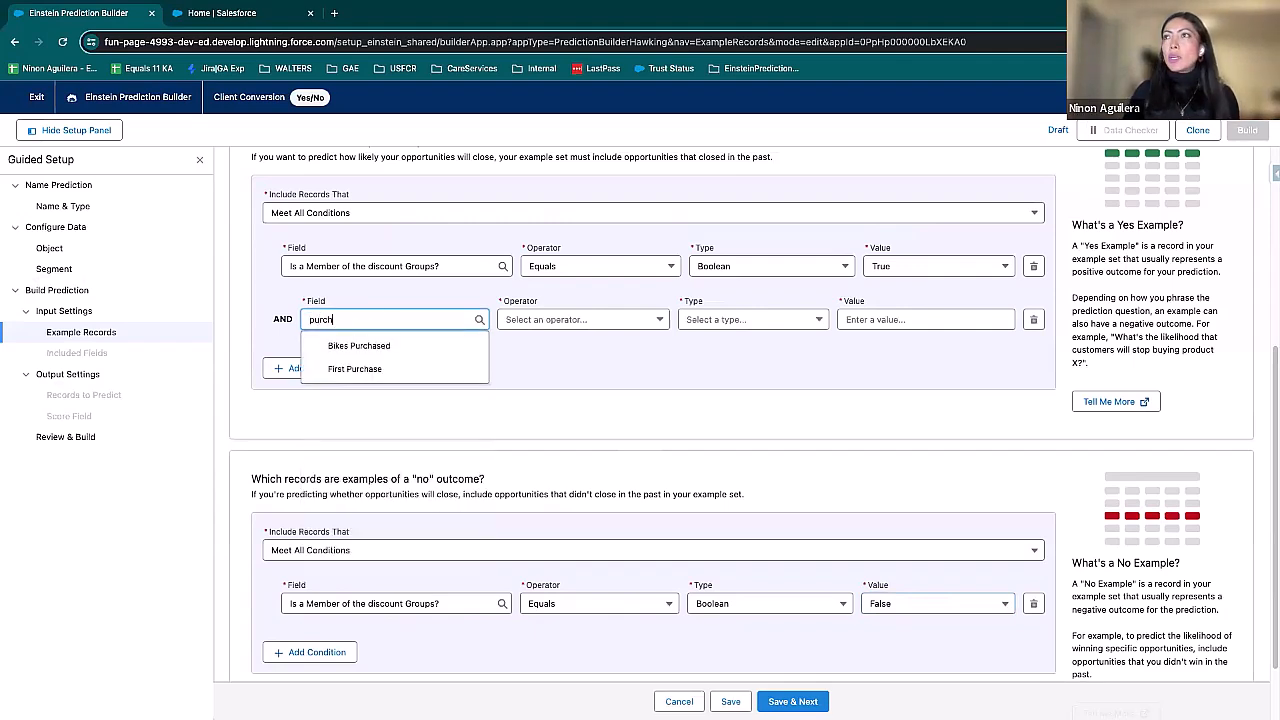
pyautogui.click(378, 368)
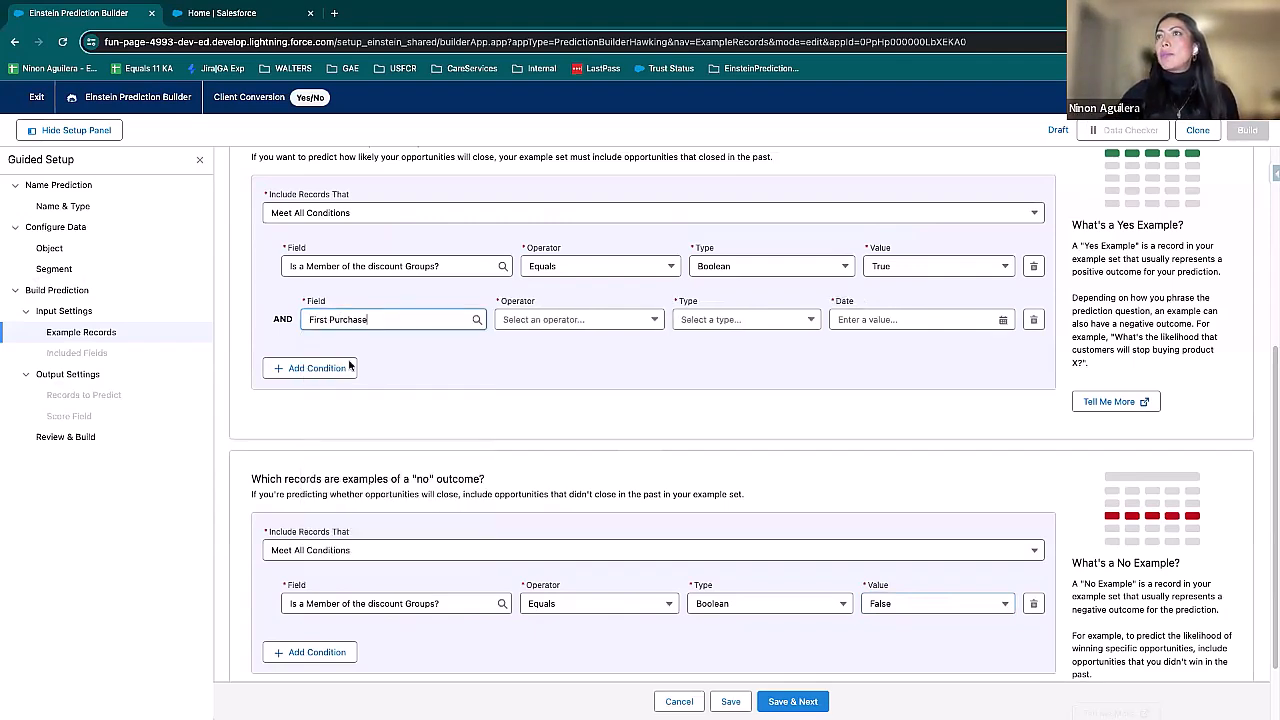
pyautogui.click(591, 327)
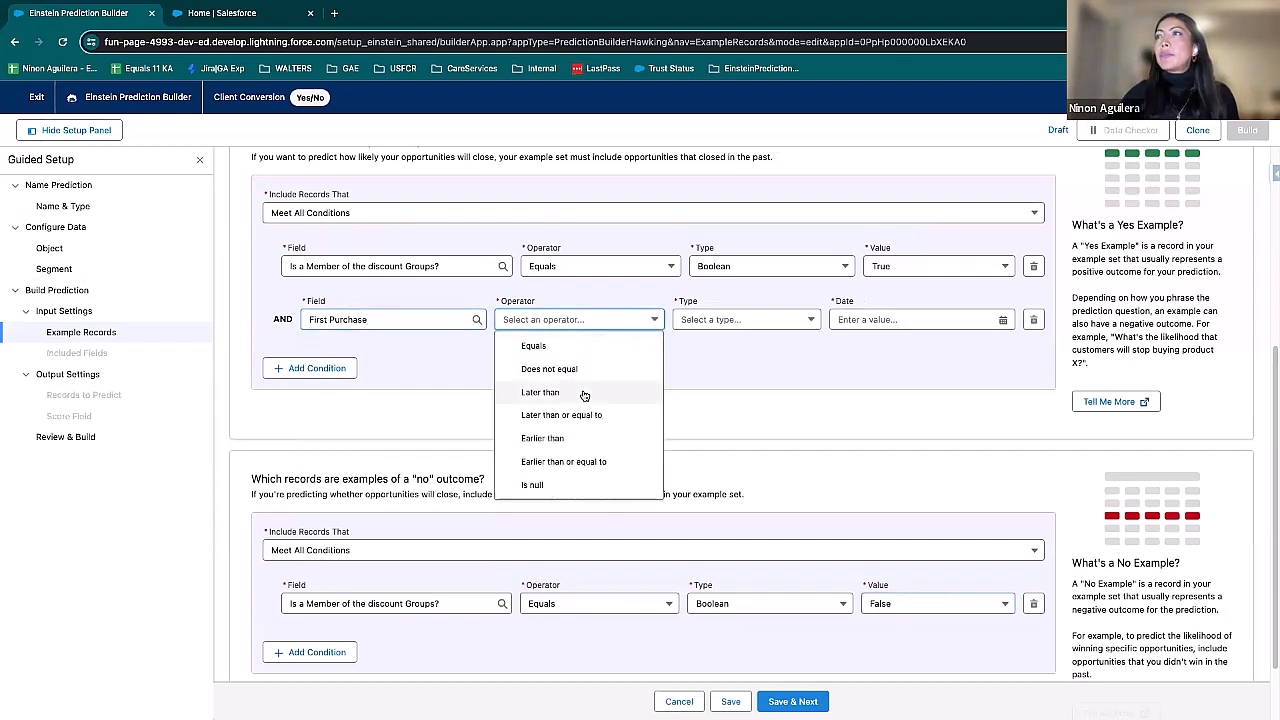
pyautogui.click(585, 463)
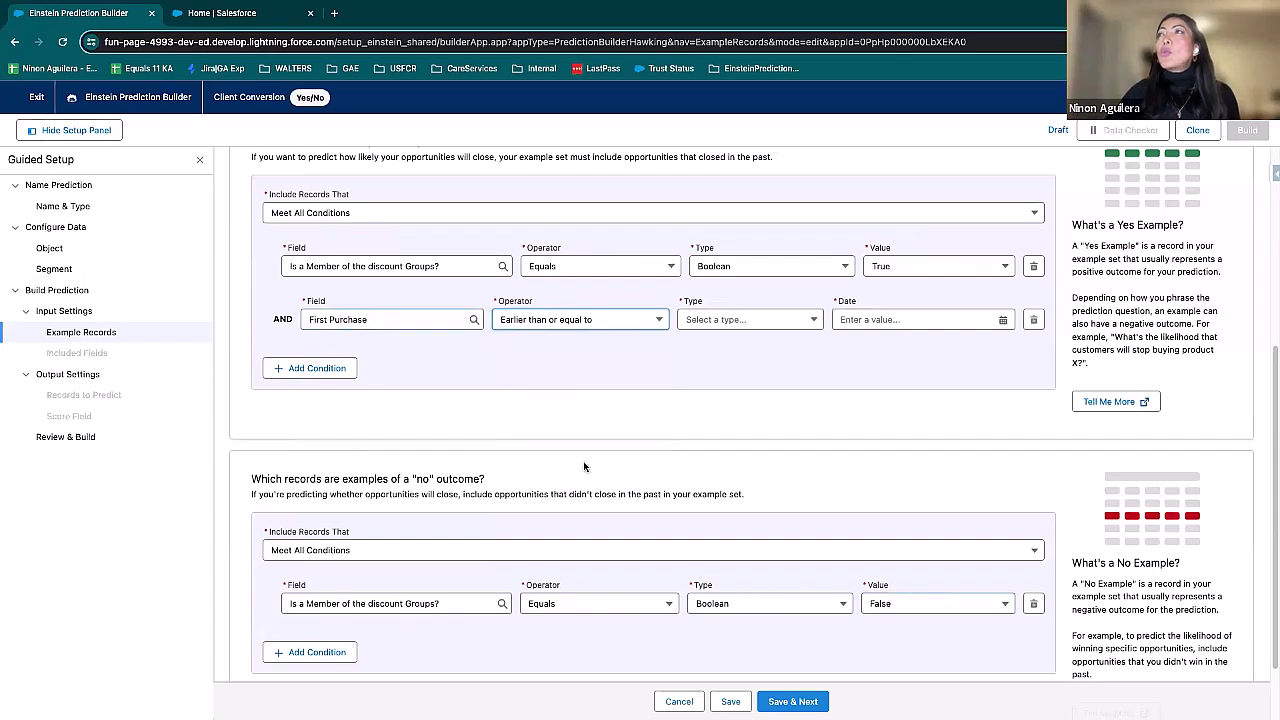
# Step: Set the First Purchase condition's type to Date and its value to Jan 1, 2018, and save to continue to the included fields
pyautogui.click(732, 322)
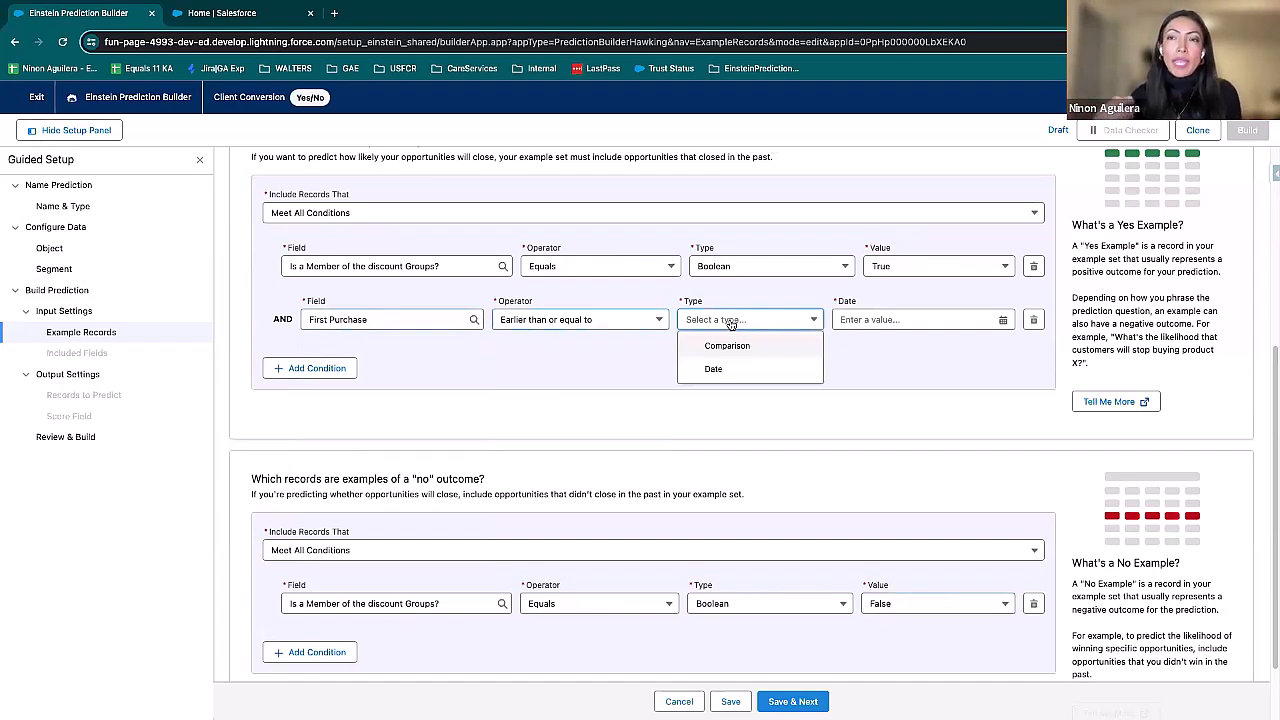
pyautogui.click(738, 370)
pyautogui.click(901, 319)
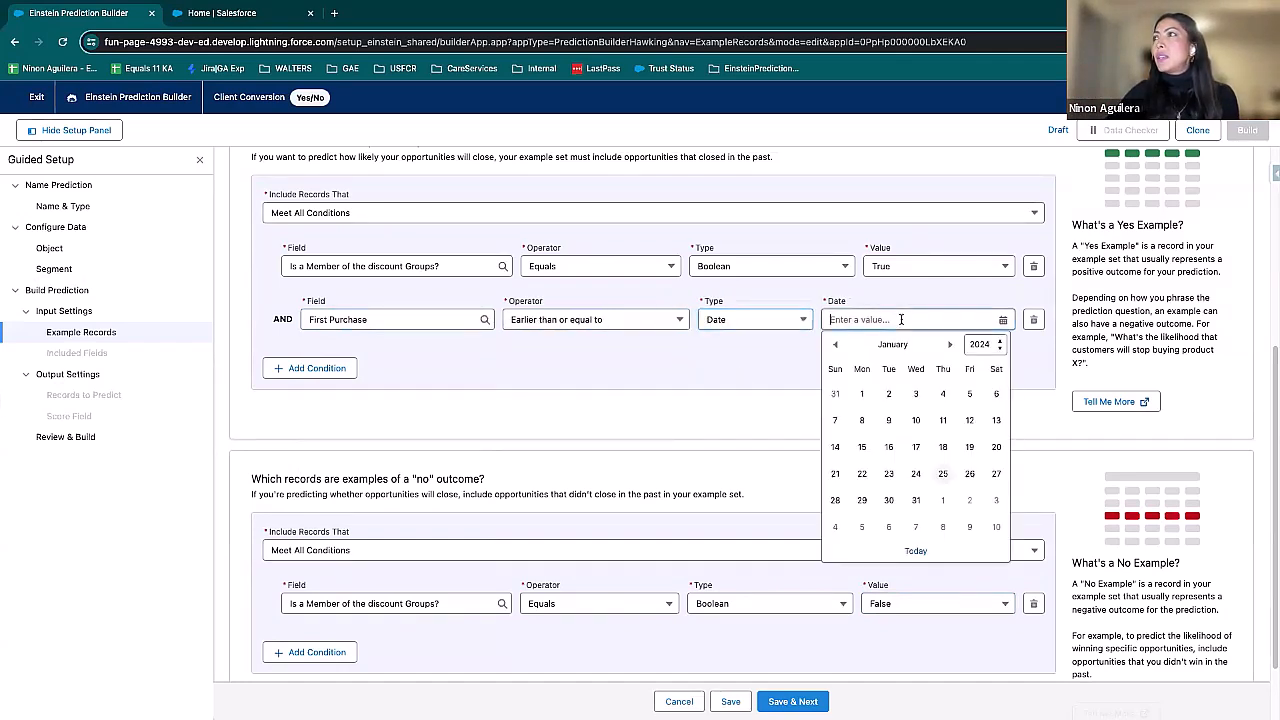
pyautogui.click(1001, 344)
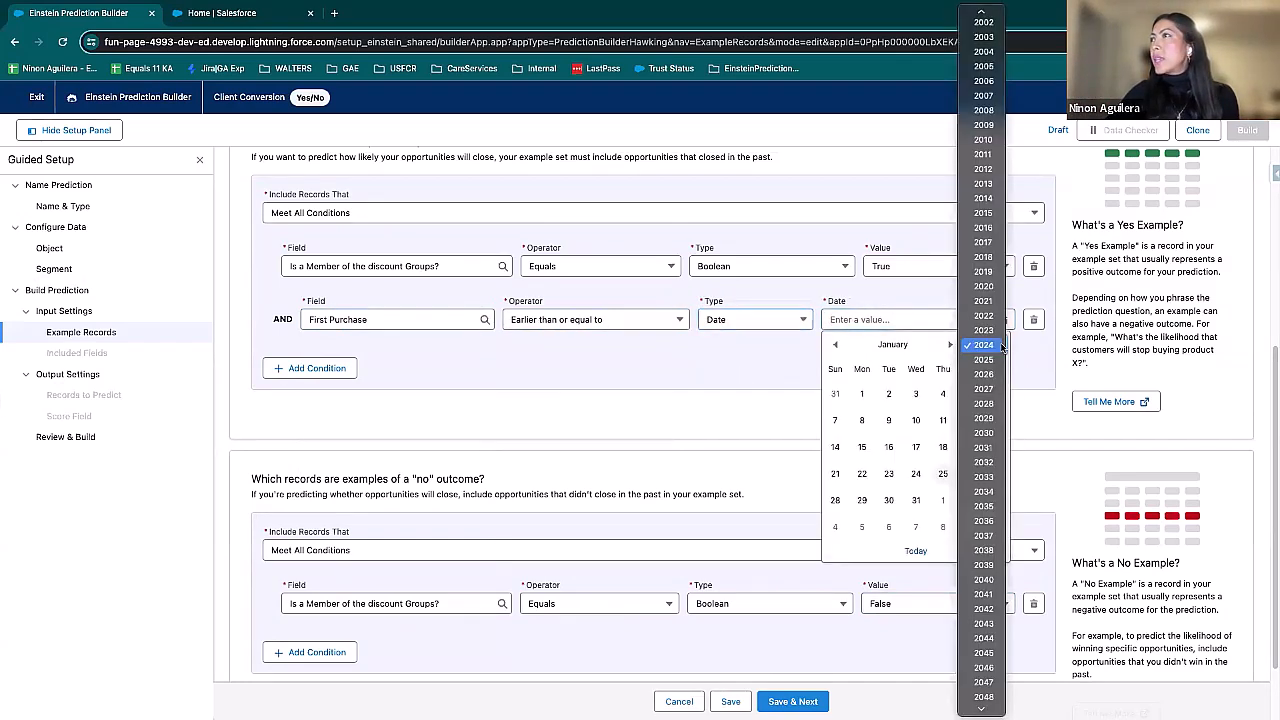
pyautogui.click(984, 257)
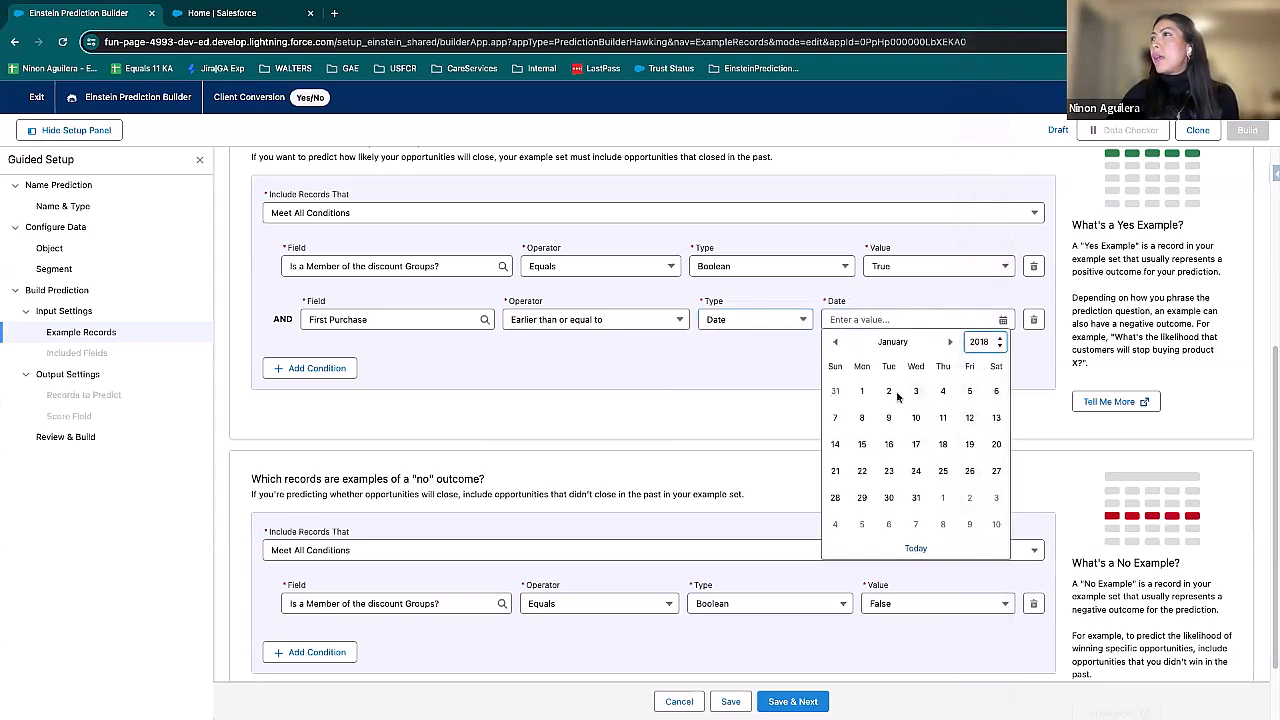
pyautogui.click(862, 391)
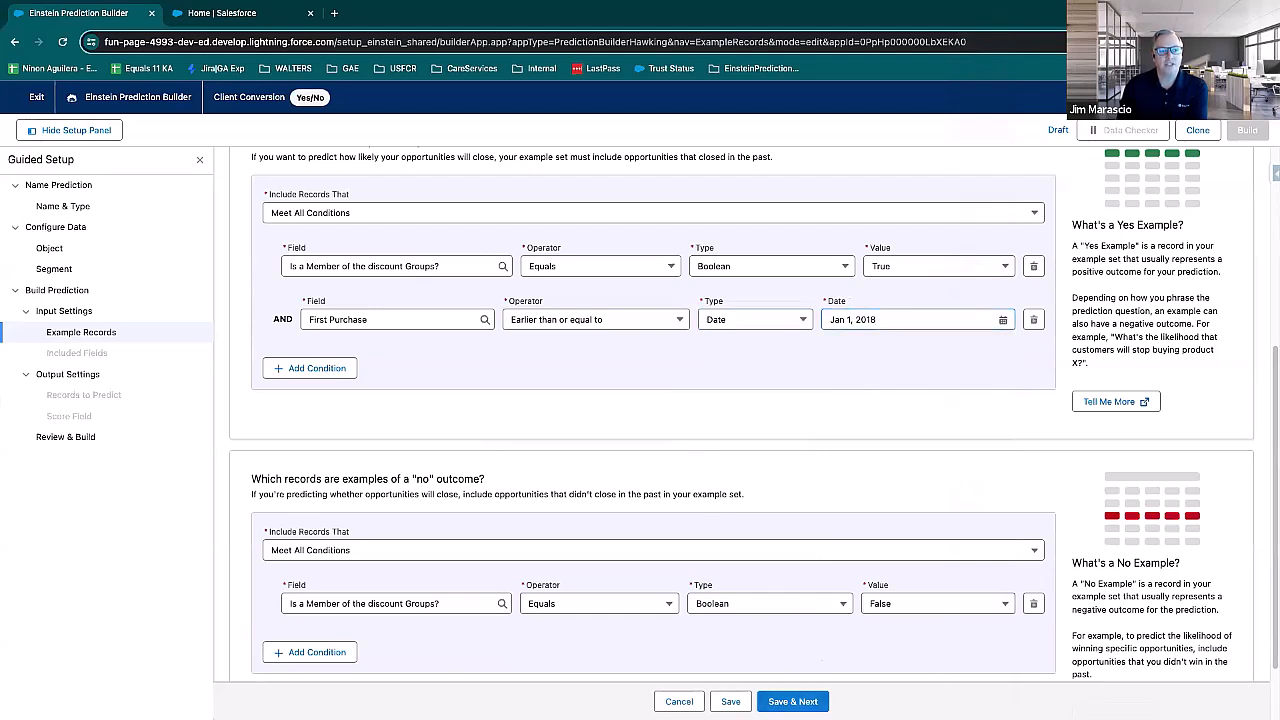
pyautogui.click(792, 701)
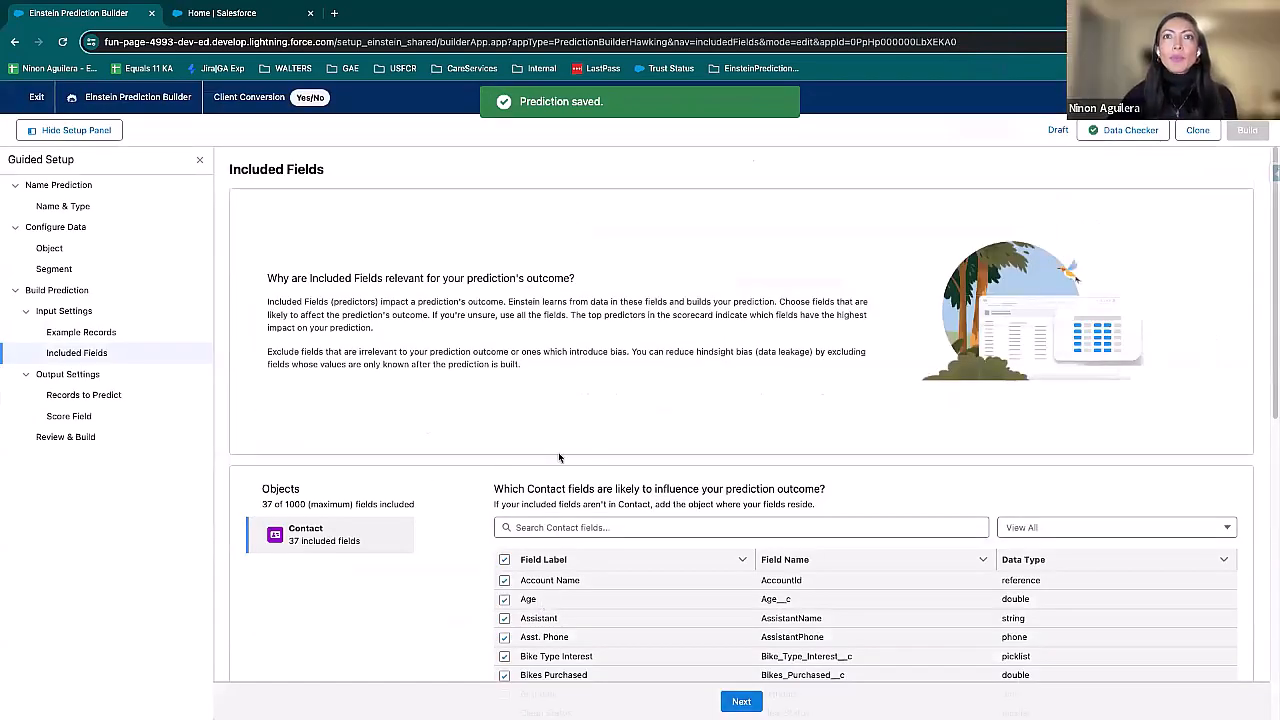
# Step: Keep all Contact fields included and keep predicting all records that aren't example records, continuing to the score field
pyautogui.scroll(-5, 853, 366)
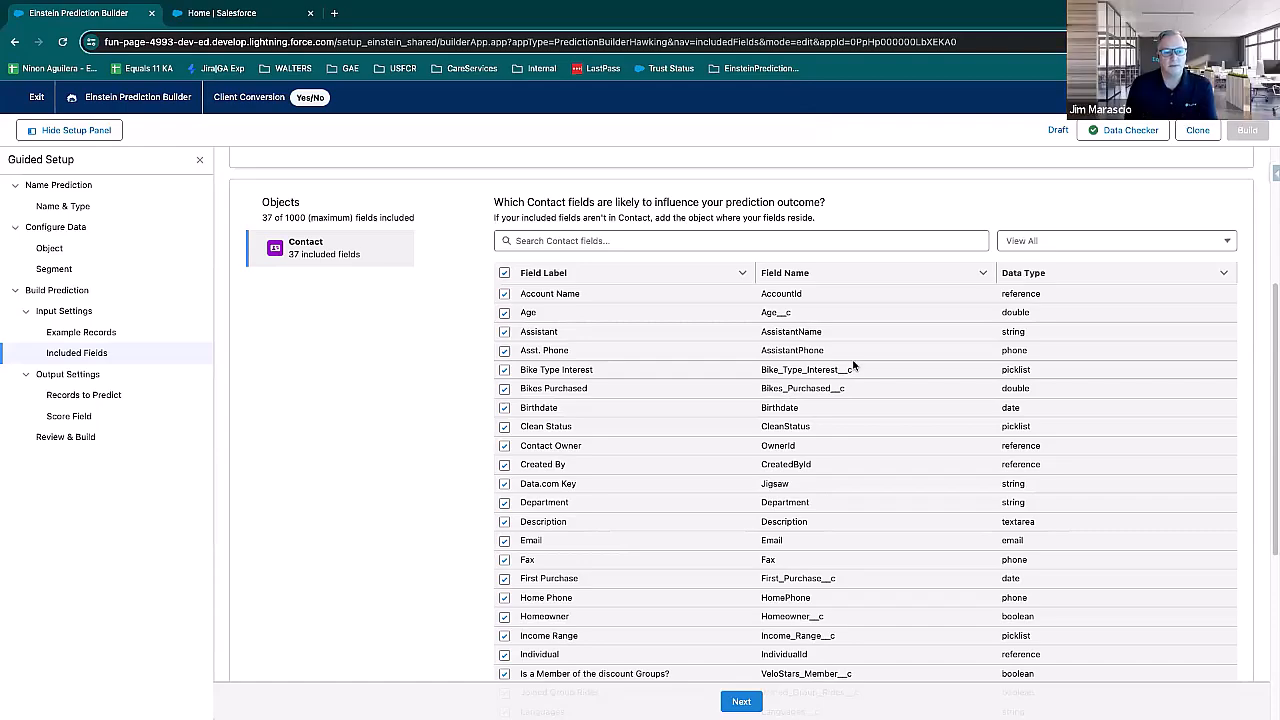
pyautogui.scroll(-3, 567, 287)
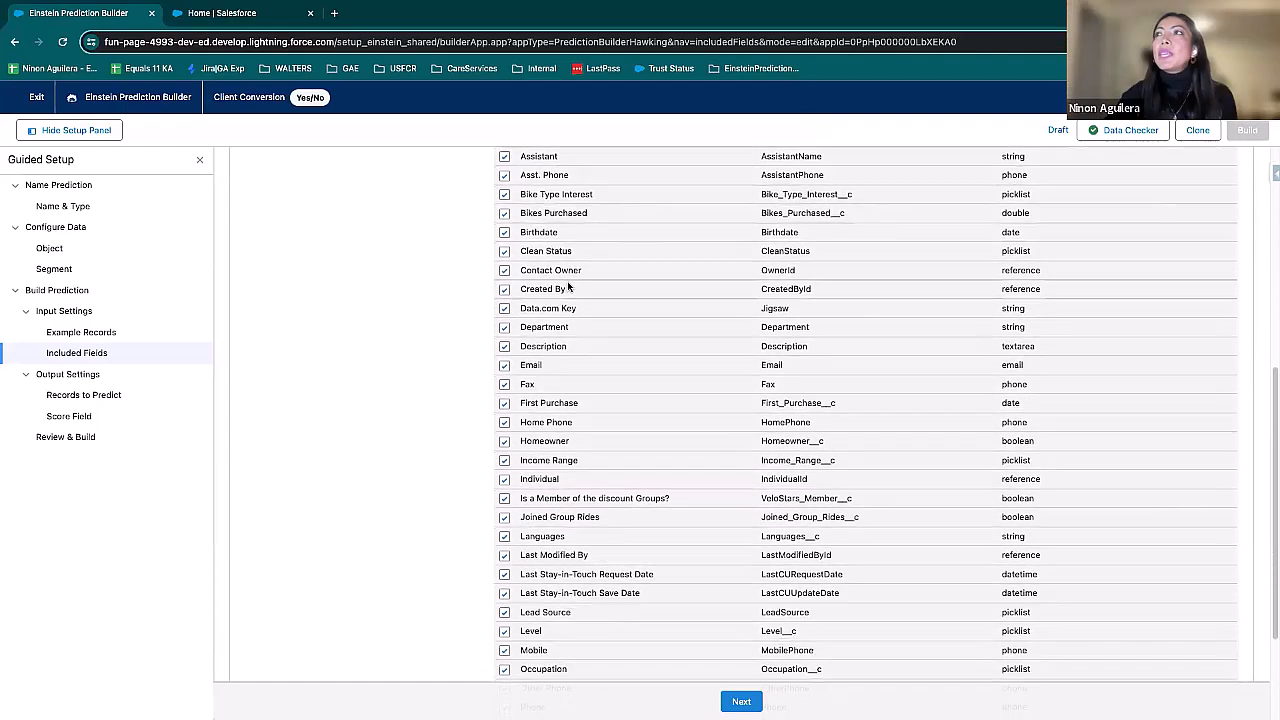
pyautogui.scroll(3, 567, 287)
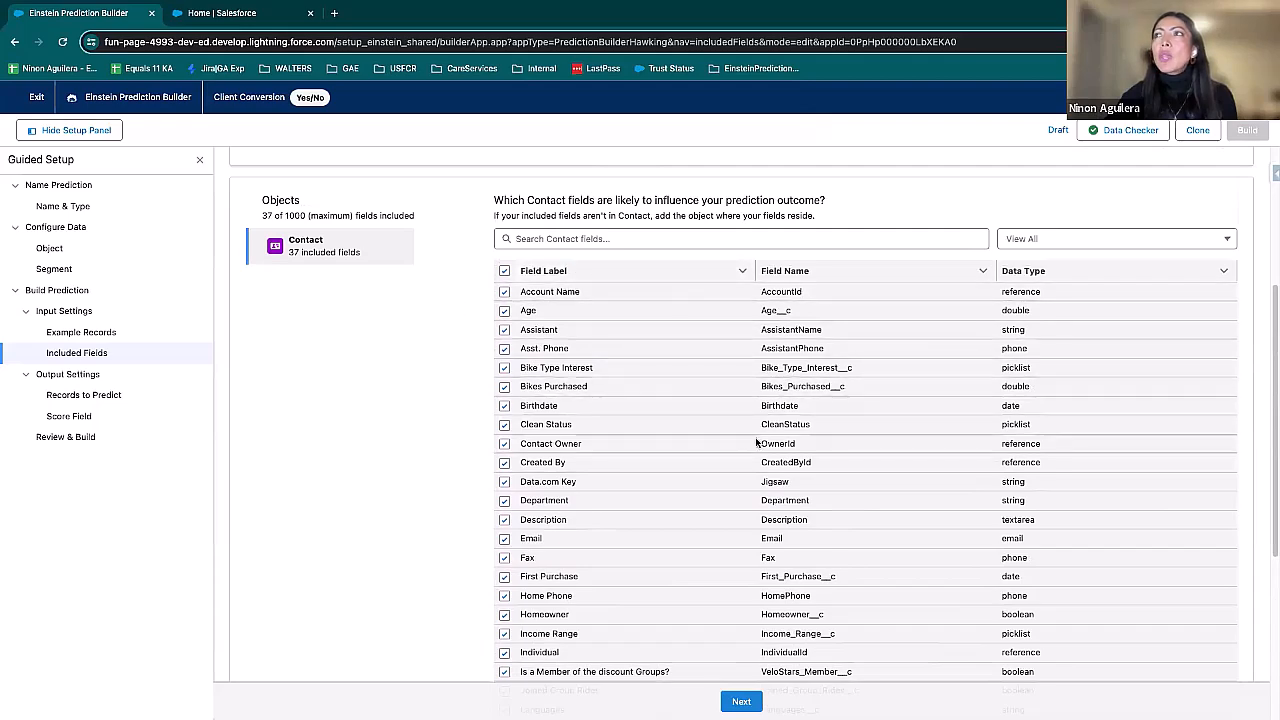
pyautogui.scroll(-2, 757, 442)
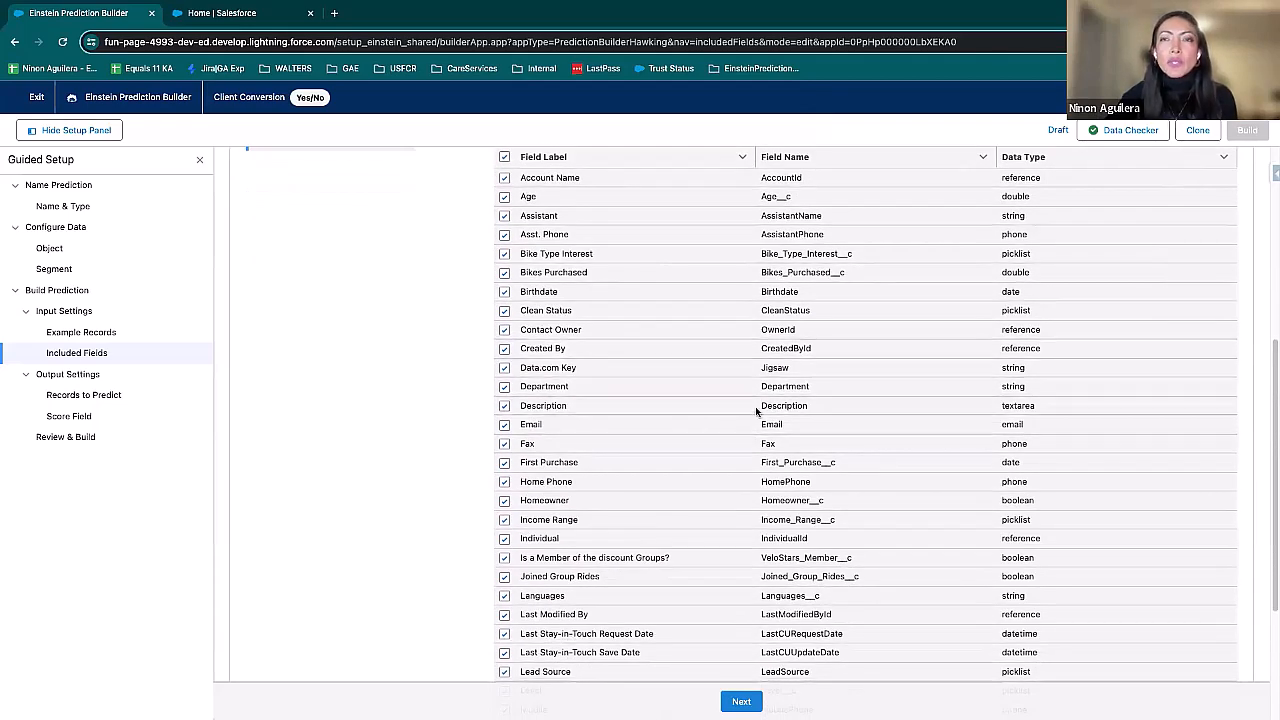
pyautogui.scroll(-4, 760, 408)
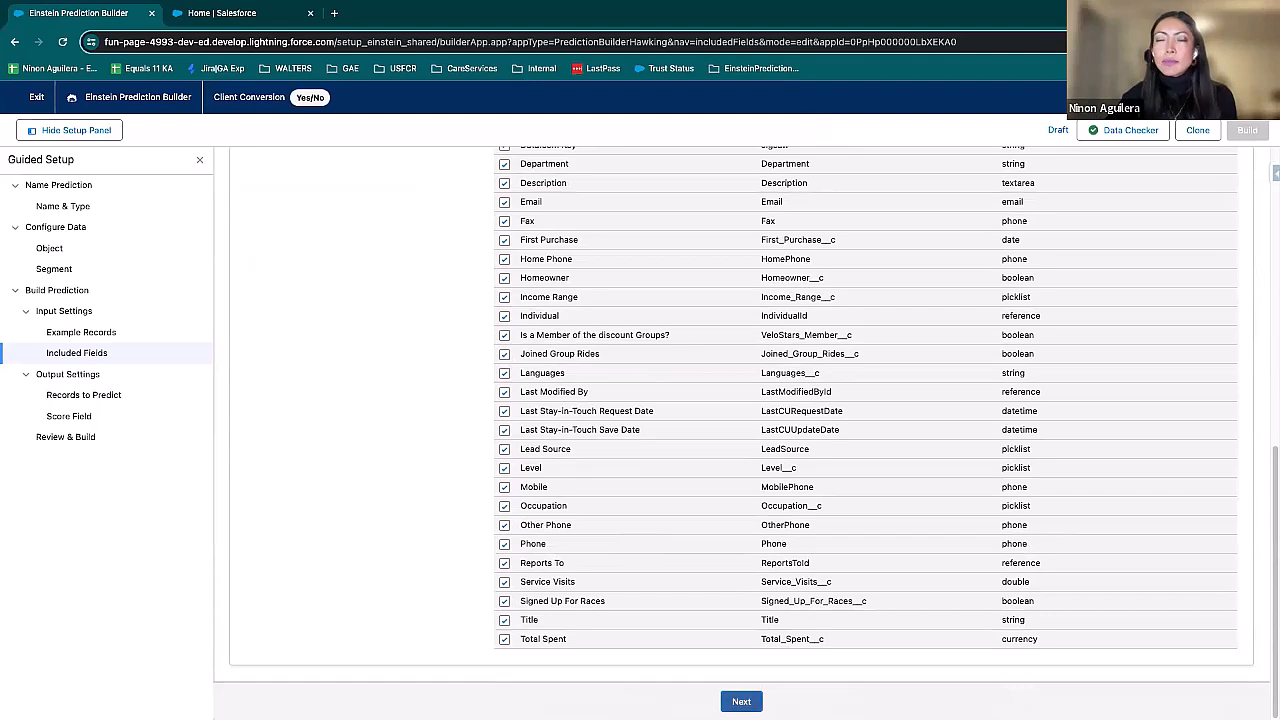
pyautogui.click(741, 701)
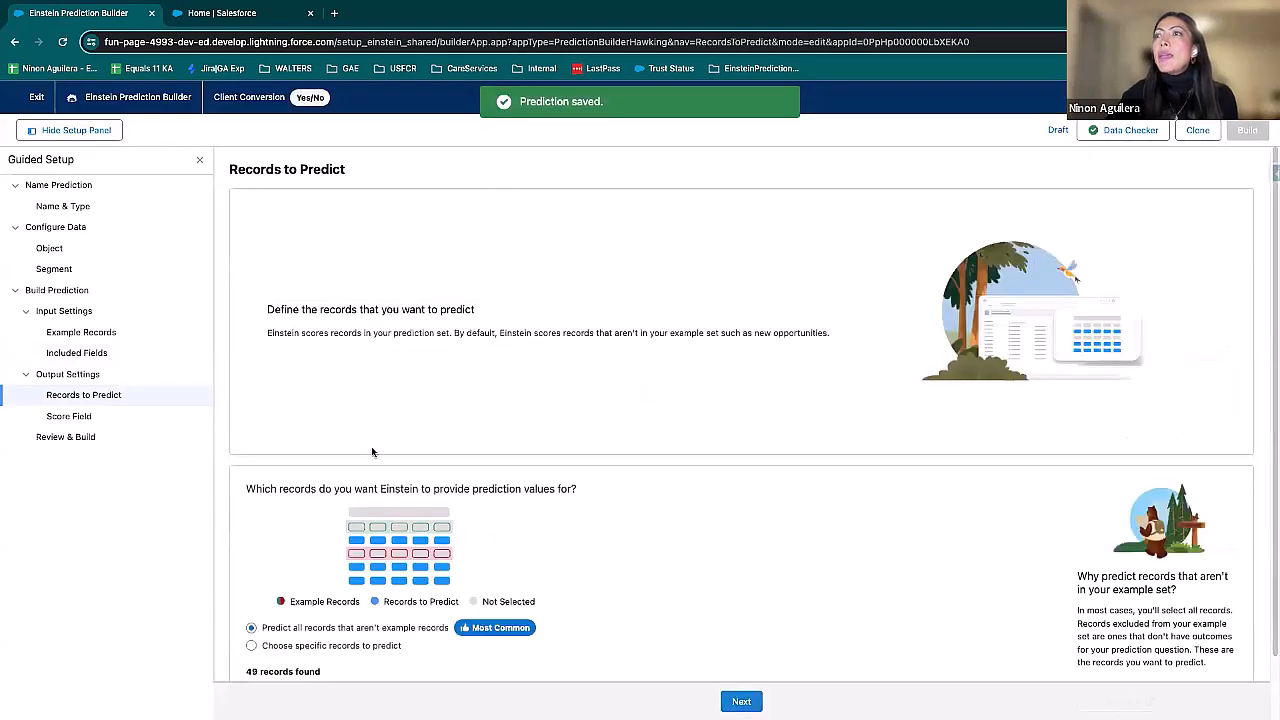
pyautogui.scroll(-2, 704, 514)
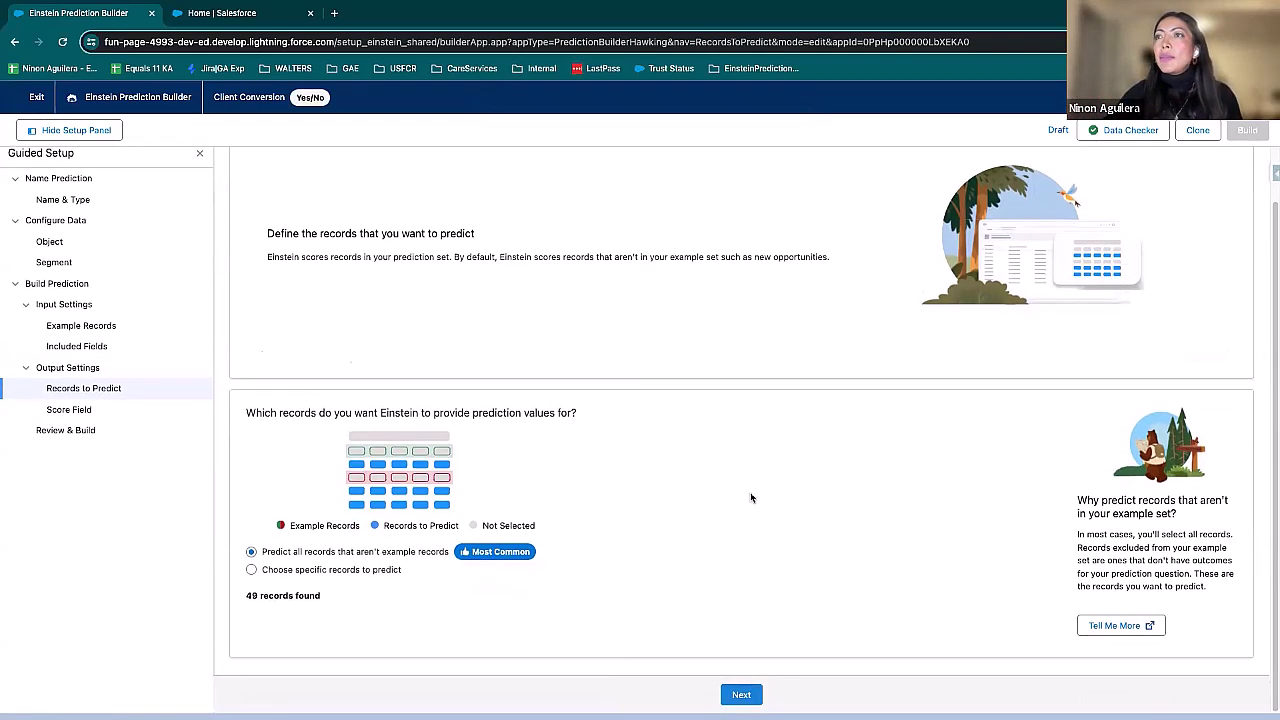
pyautogui.click(741, 701)
# Step: Name the score field Demo Predictions with the API name Demo_Predictions, and save to continue to the prediction review
pyautogui.click(381, 564)
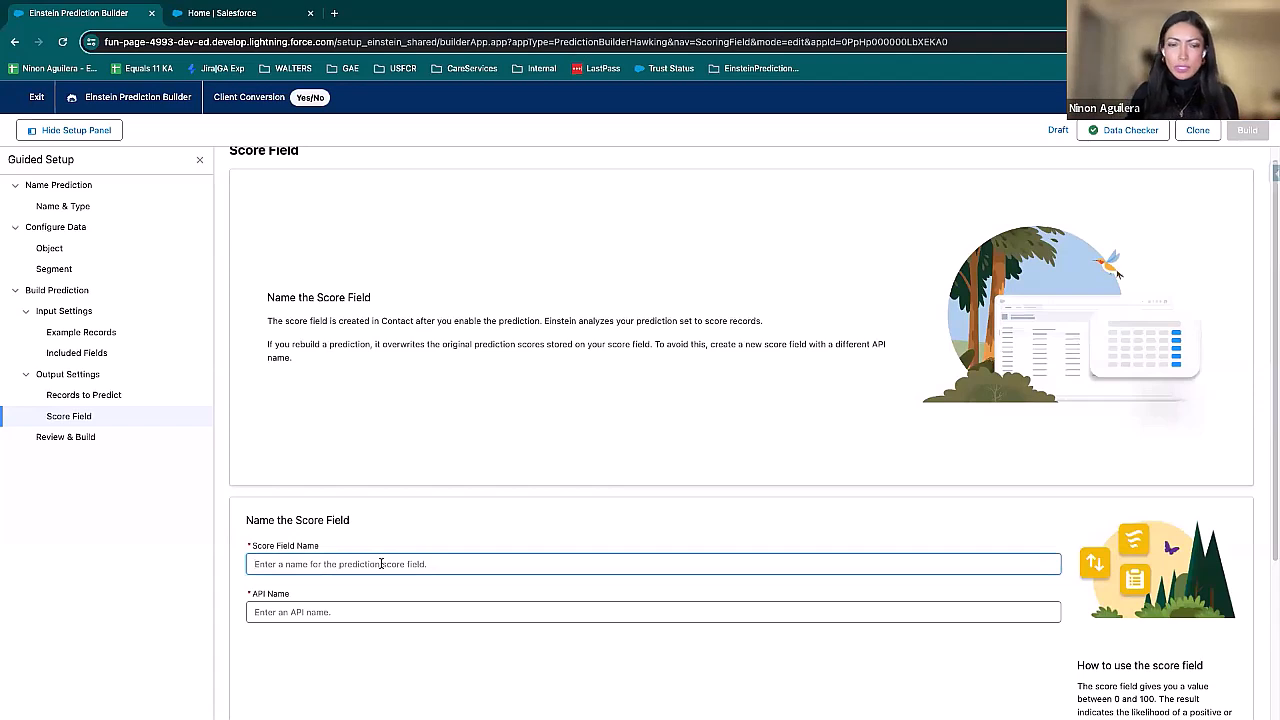
pyautogui.click(380, 564)
pyautogui.write('Demo')
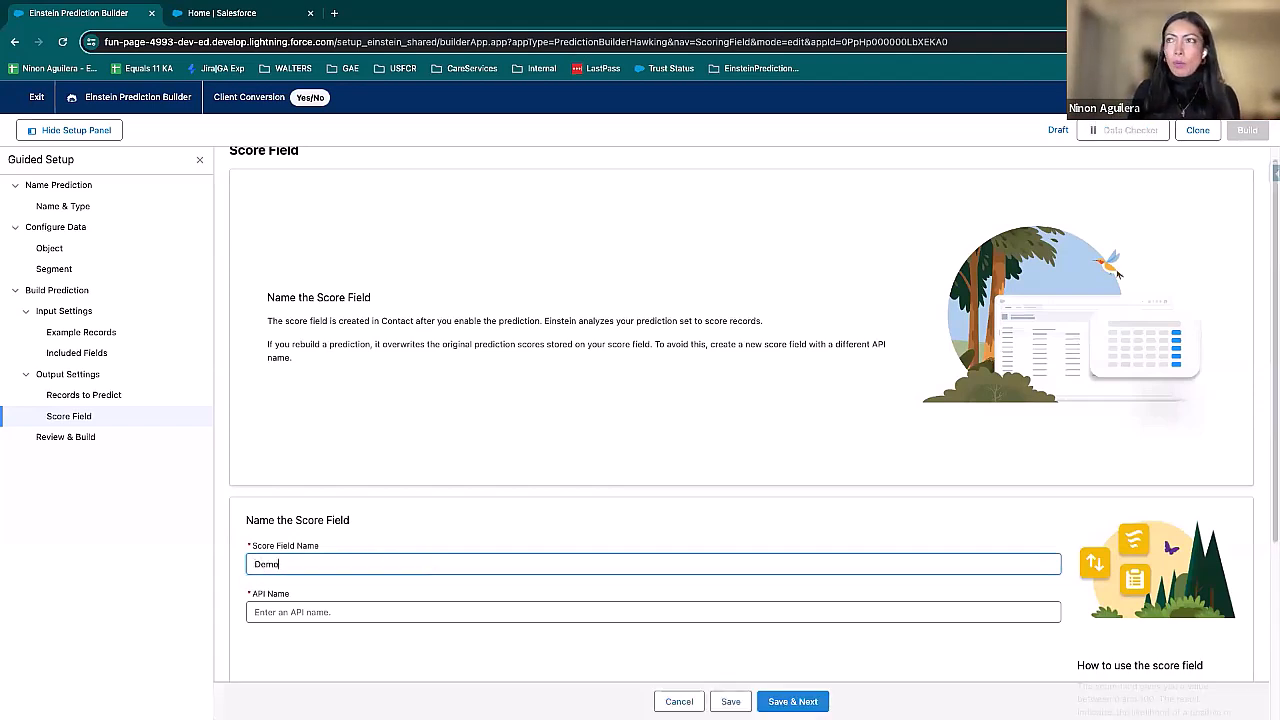
pyautogui.write(' Predc')
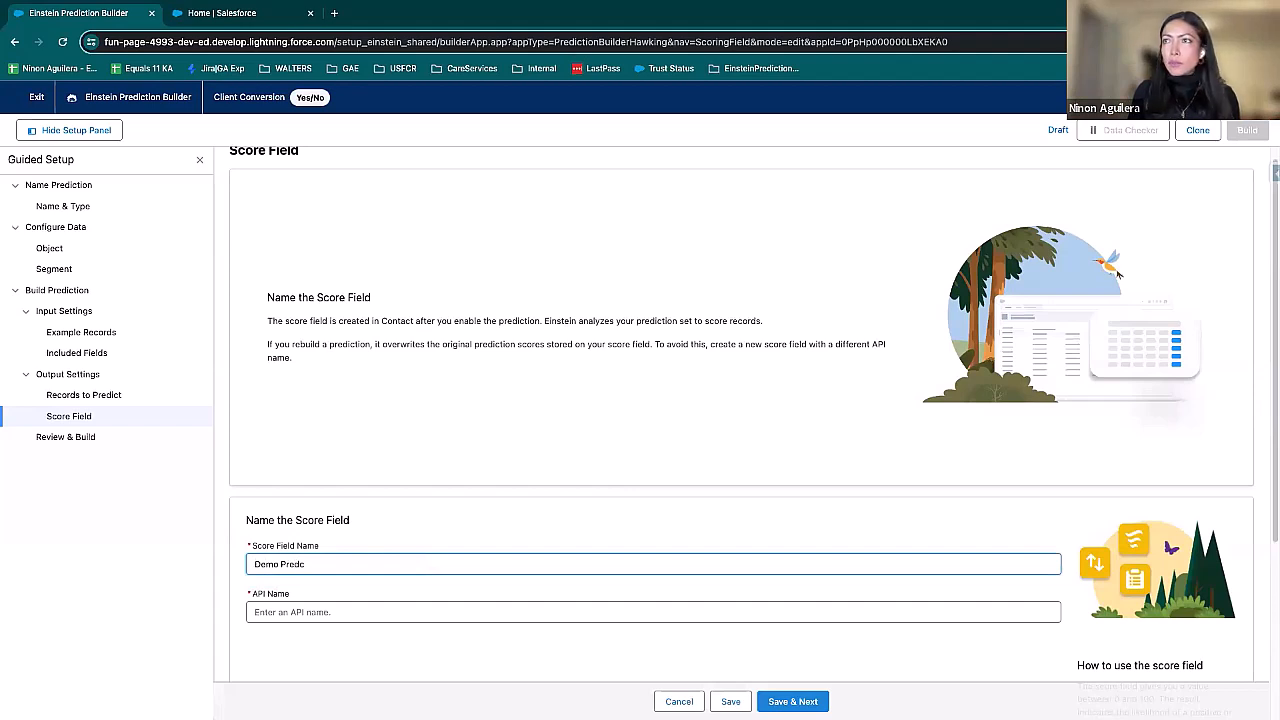
pyautogui.press('BackSpace')
pyautogui.write('iction')
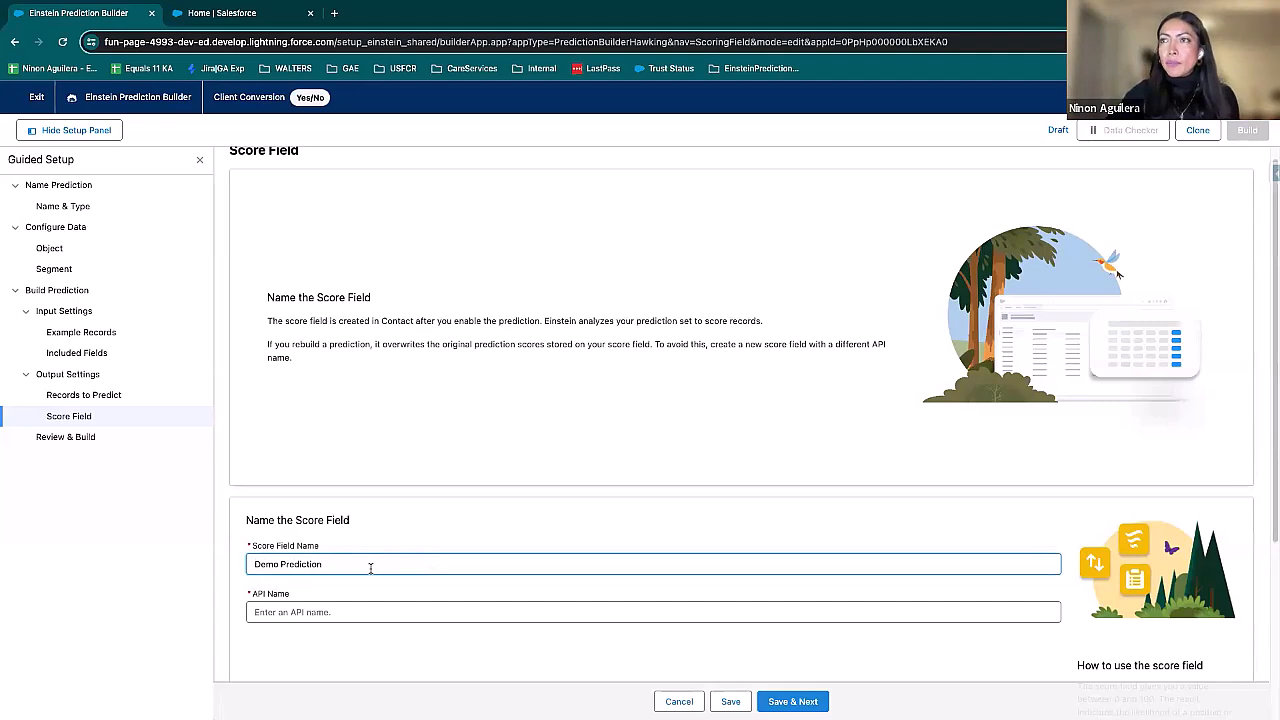
pyautogui.write('s')
pyautogui.click(348, 606)
pyautogui.scroll(-3, 830, 630)
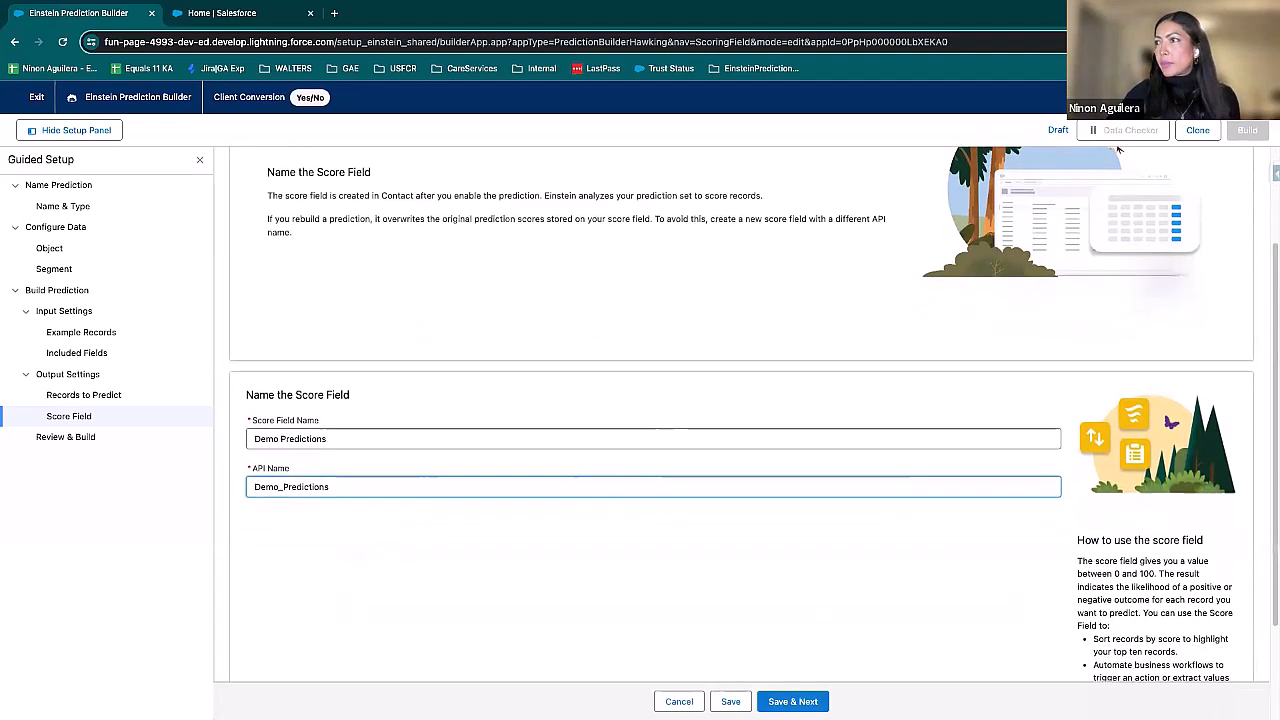
pyautogui.click(793, 701)
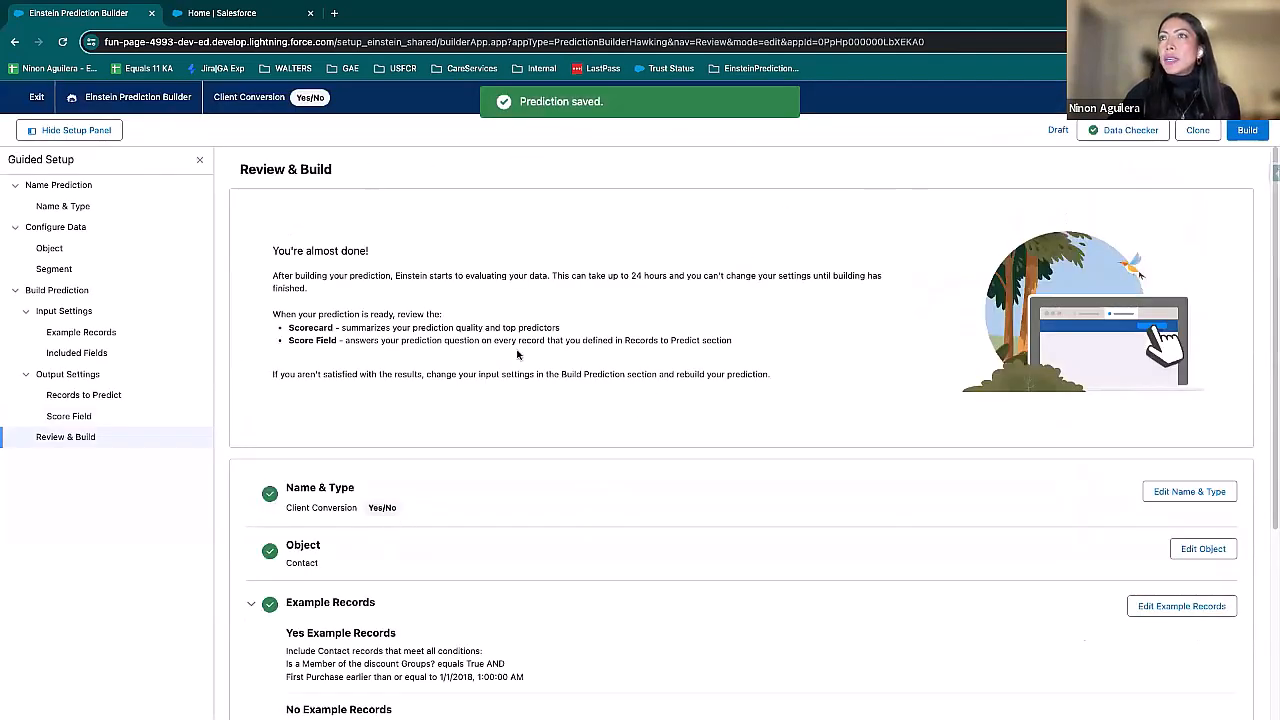
pyautogui.scroll(-5, 458, 478)
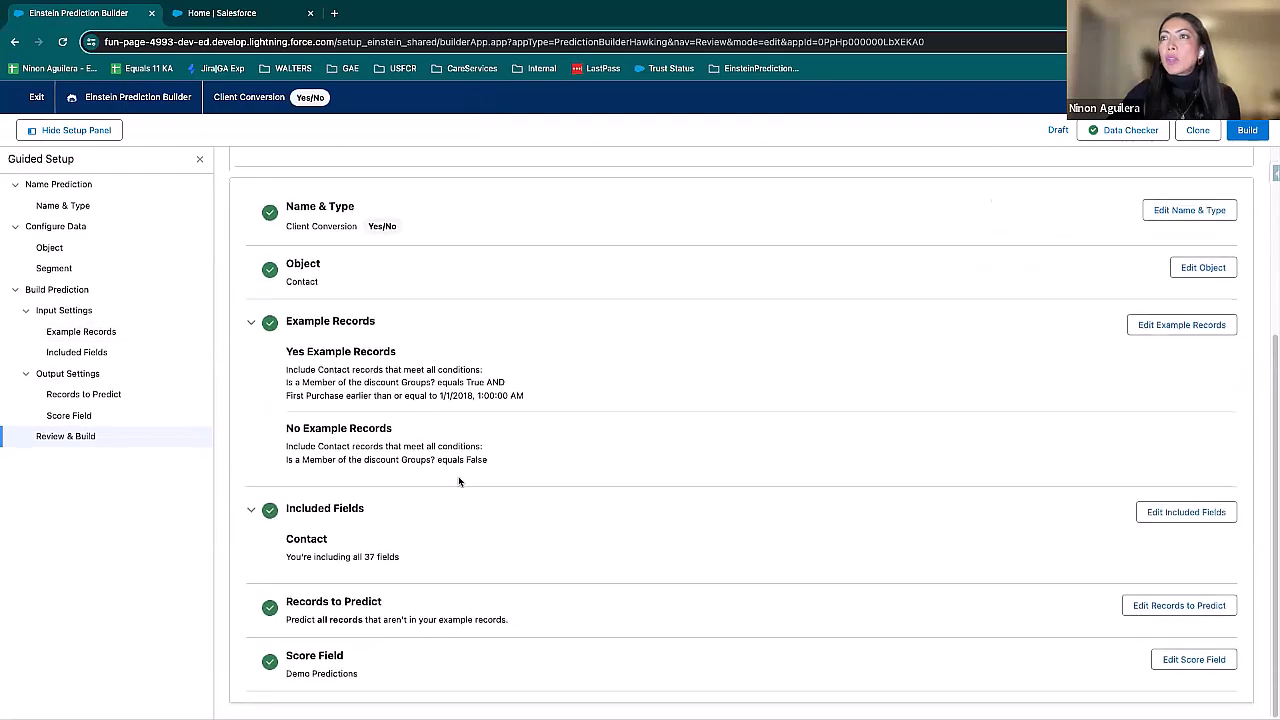
# Step: Review the Client Conversion settings summary, then build the prediction and confirm the build
pyautogui.scroll(1, 459, 481)
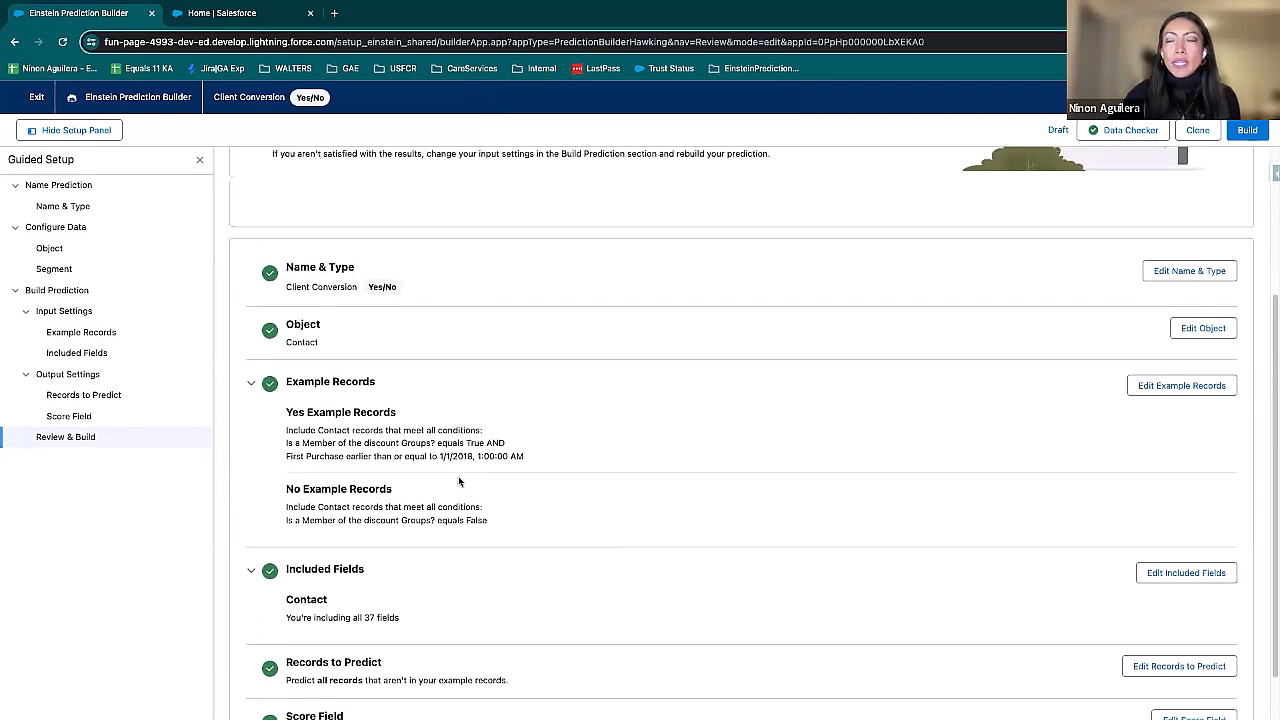
pyautogui.scroll(4, 459, 481)
pyautogui.scroll(1, 459, 482)
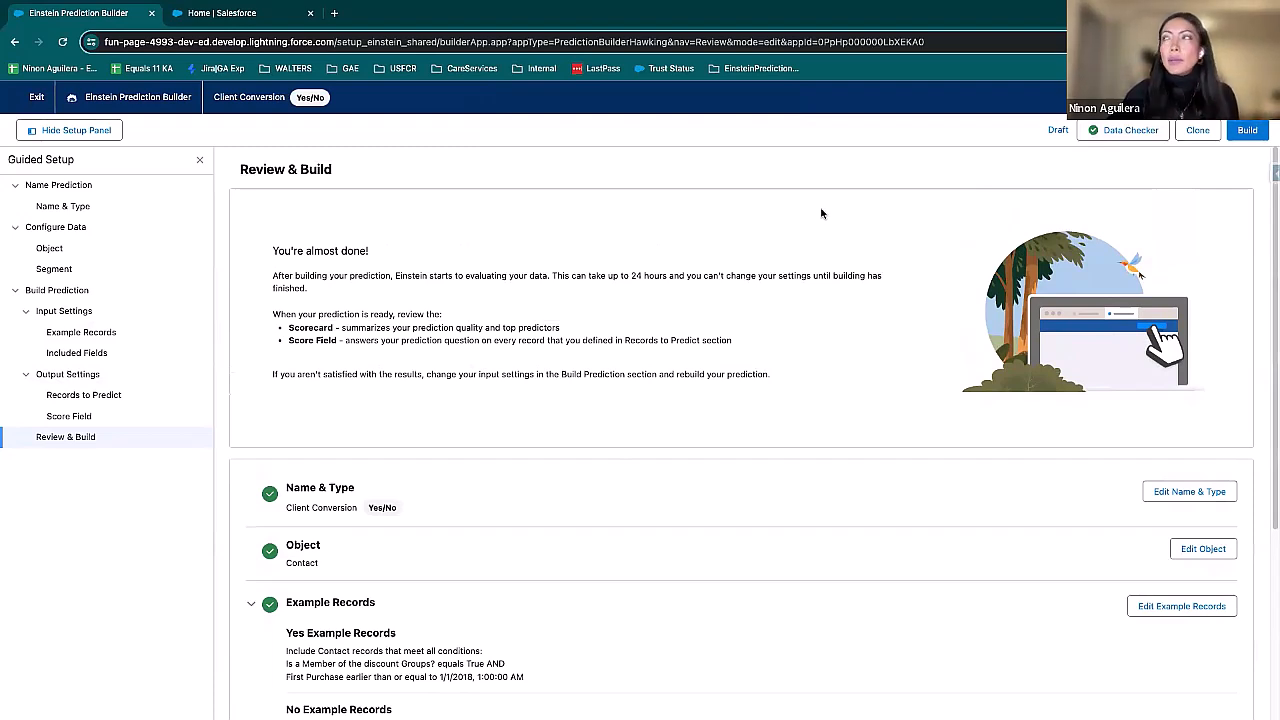
pyautogui.click(1248, 131)
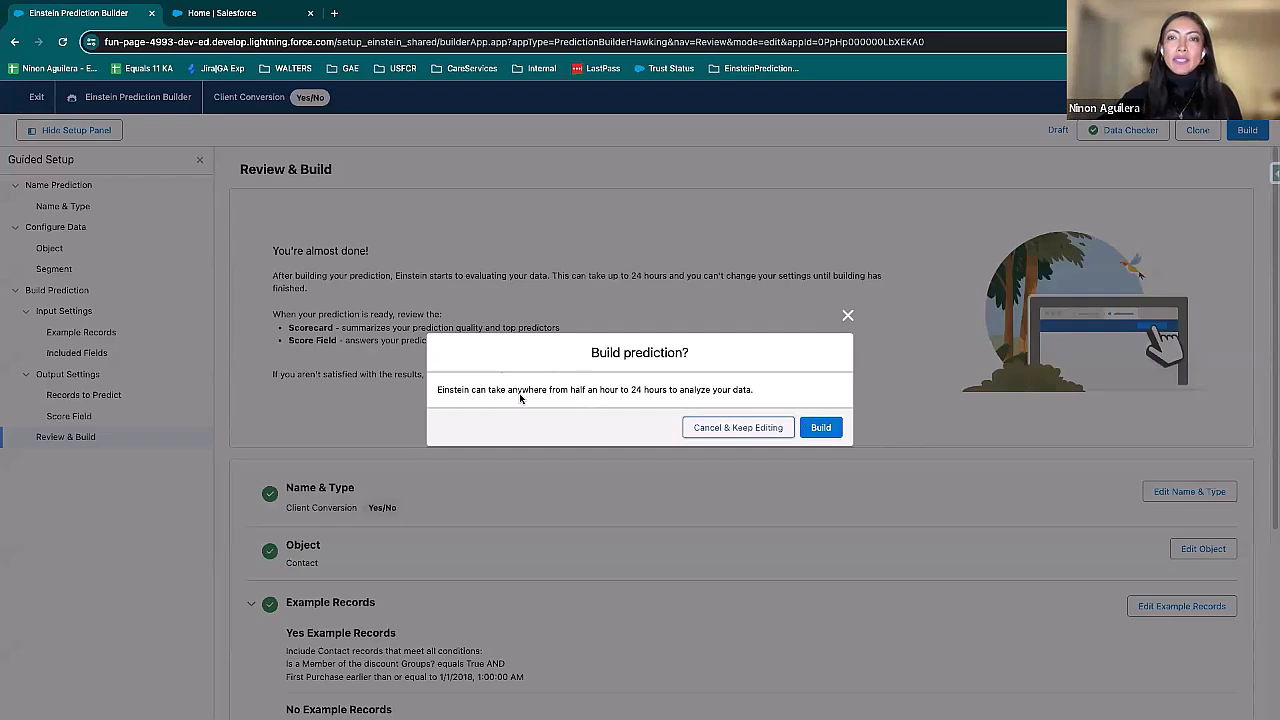
pyautogui.click(824, 429)
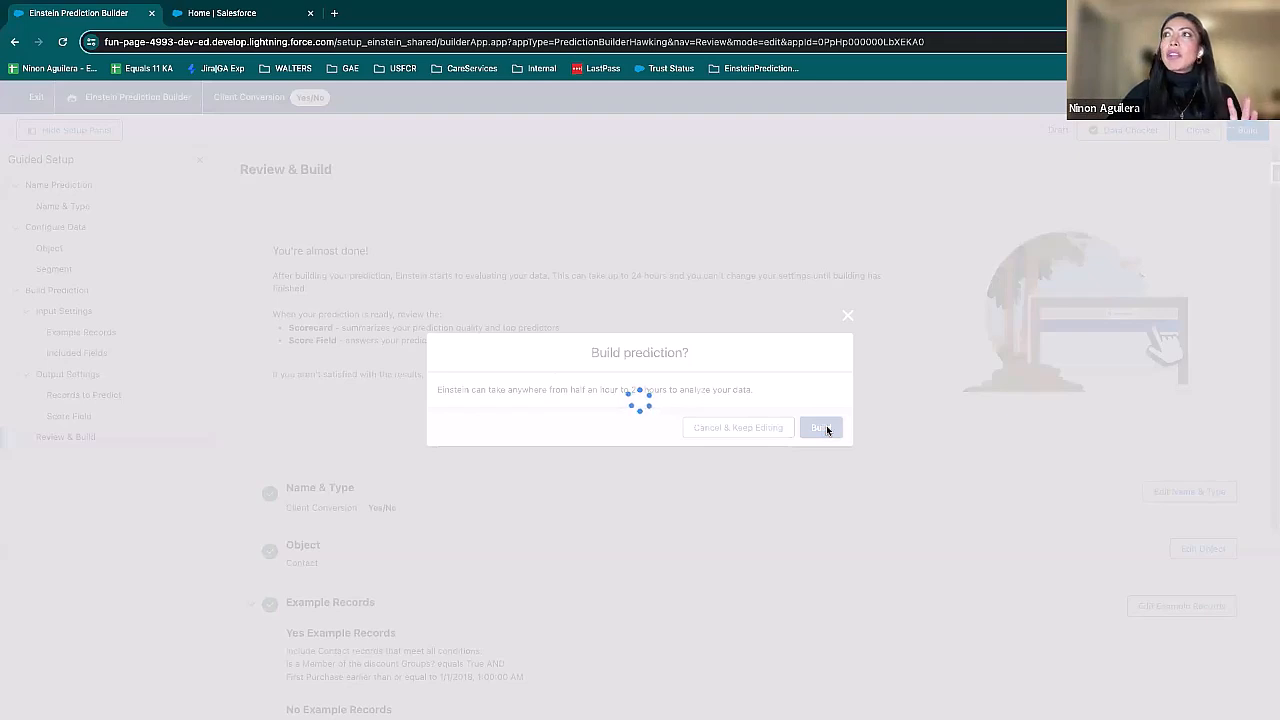
# Step: Return to the Salesforce Setup page, reload it, find the Einstein settings with "ein" and open Einstein Prediction Builder
pyautogui.click(220, 13)
pyautogui.click(62, 42)
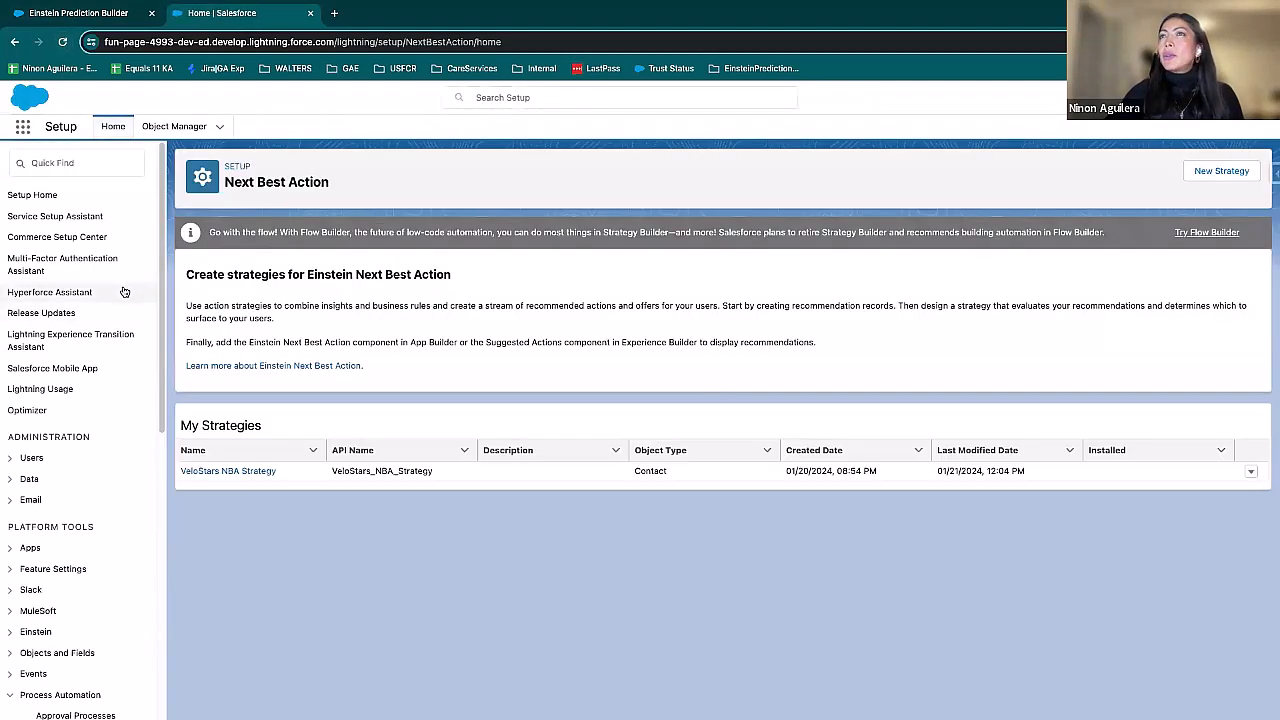
pyautogui.scroll(-5, 95, 322)
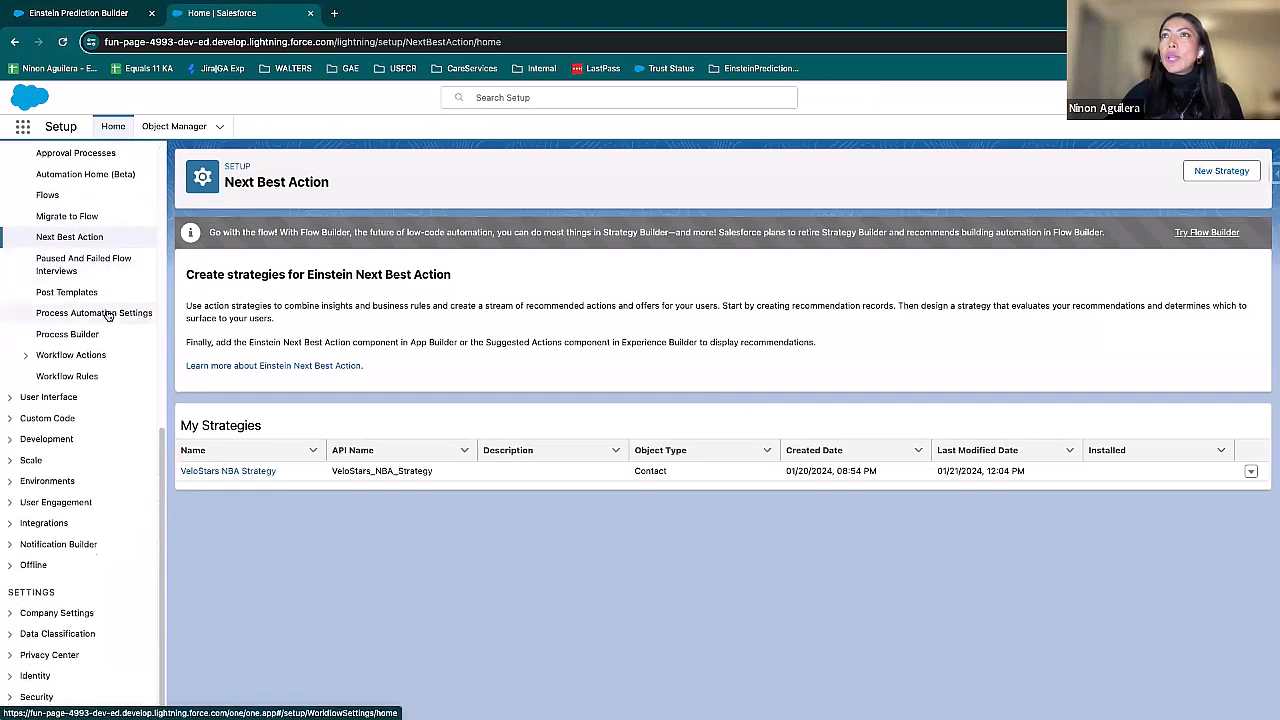
pyautogui.scroll(6, 60, 300)
pyautogui.click(60, 164)
pyautogui.write('ein')
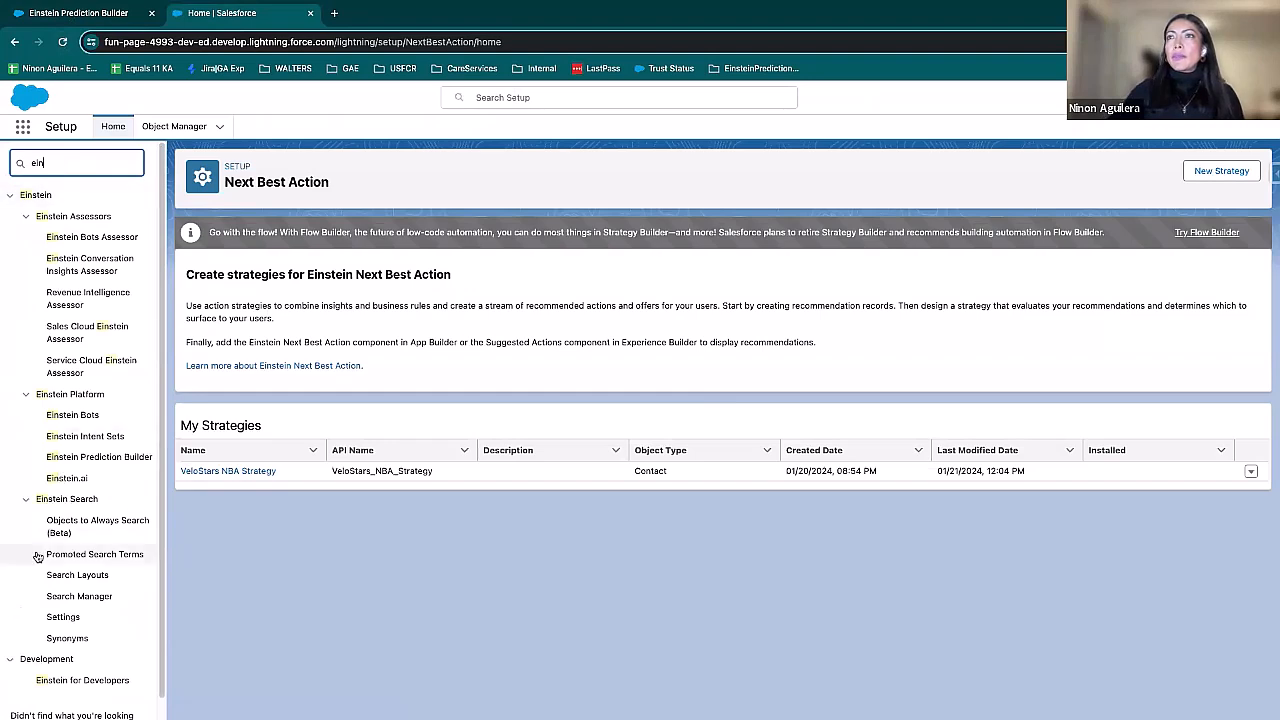
pyautogui.click(104, 457)
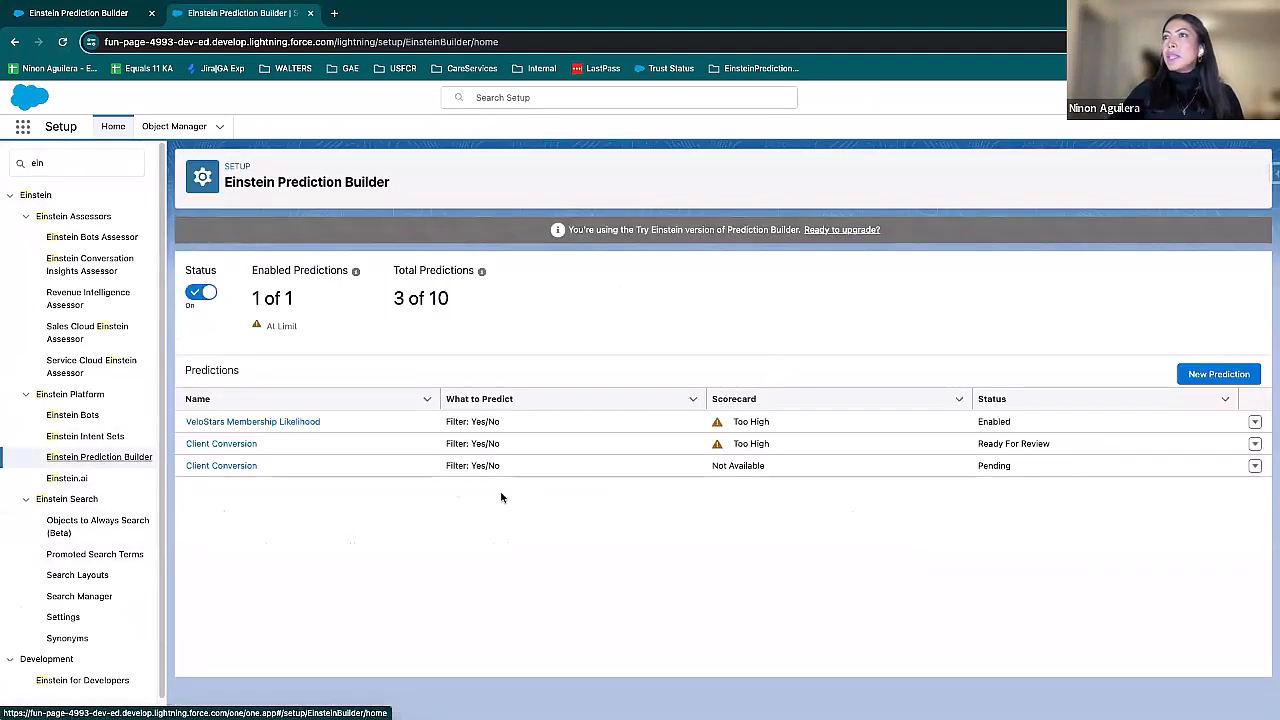
# Step: Check the build status of the newly added Client Conversion prediction in the predictions list
pyautogui.click(277, 470)
pyautogui.click(181, 468)
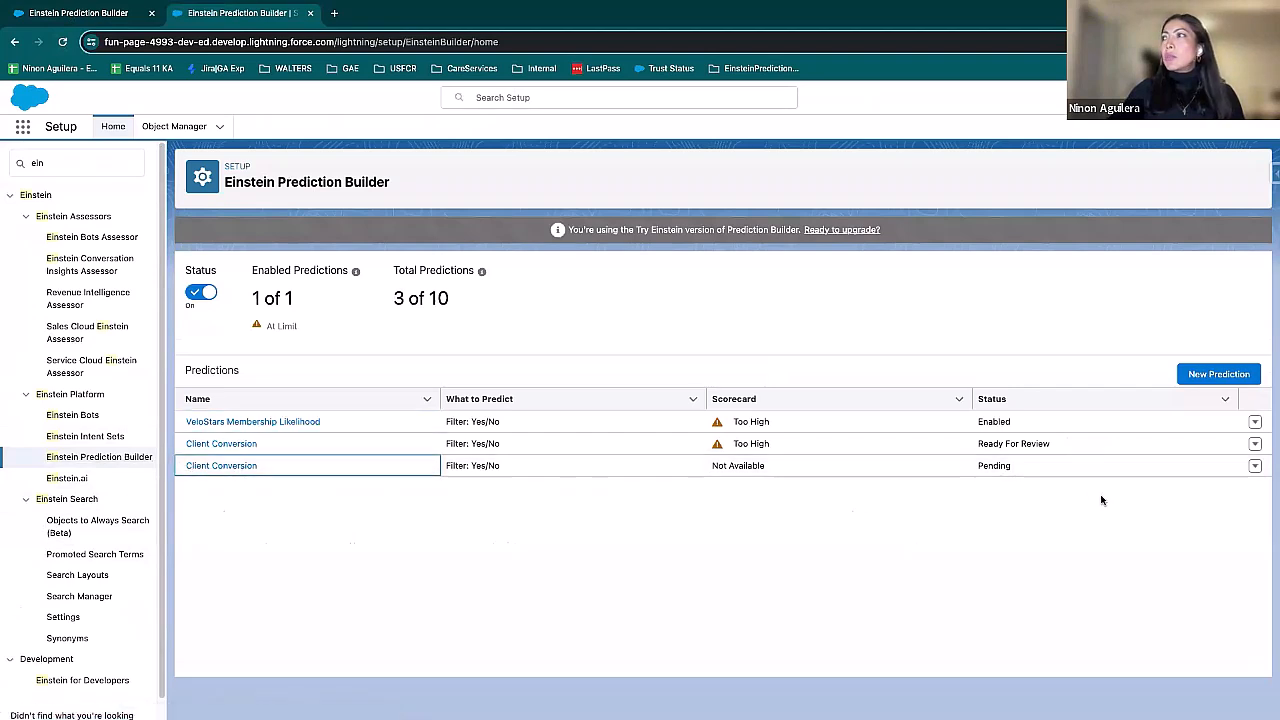
pyautogui.click(1003, 468)
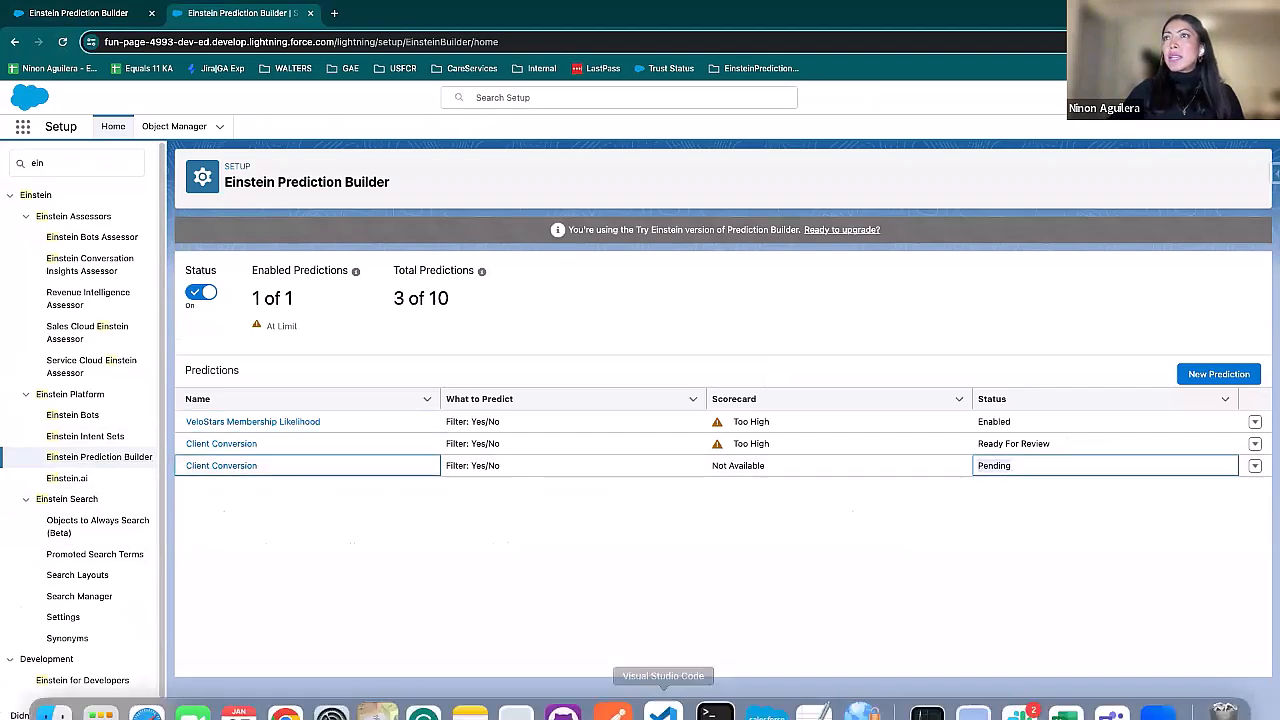